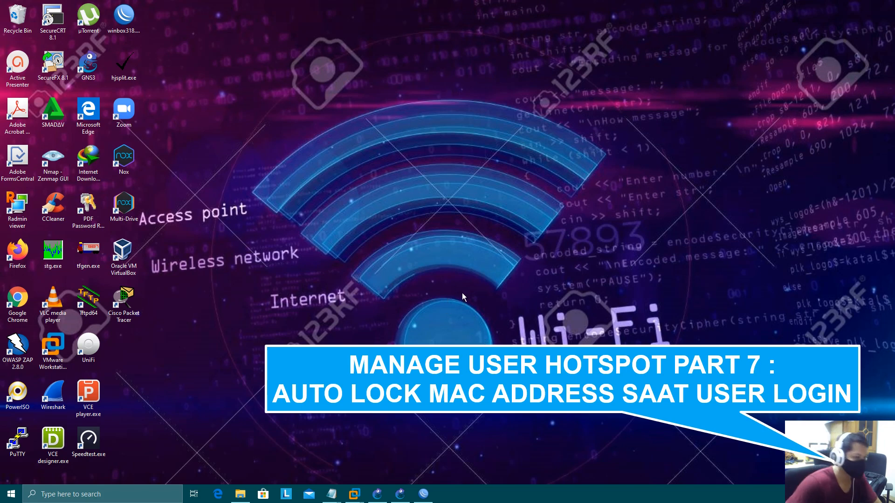
Bring the running GNS3 project 'HOTSPOT Auto Login Mac' to the front.
left_click(400, 493)
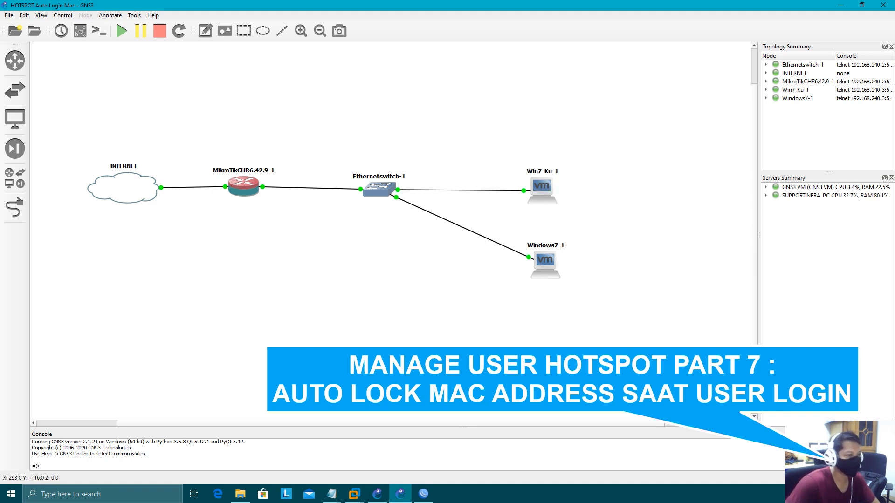
Append 'dipasang di On Login Script User Profile' to the Notepad script's comment line.
mouse_move(331, 493)
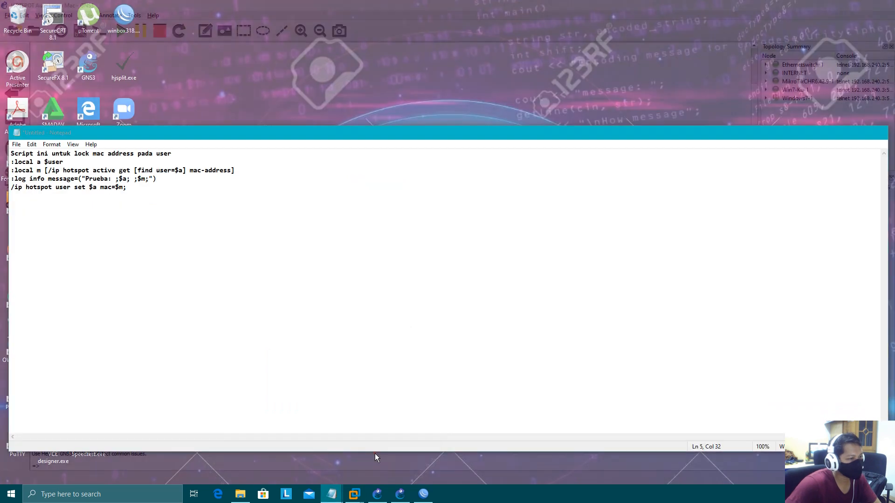
left_click(375, 454)
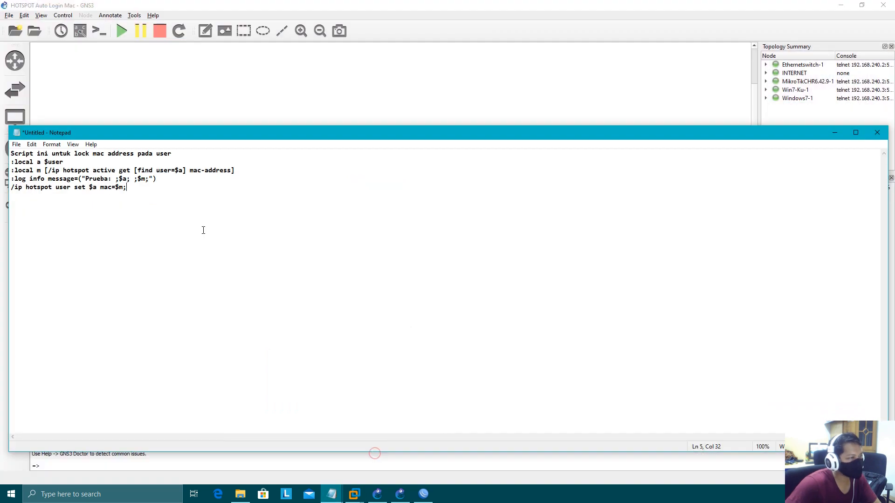
left_click_drag(240, 133, 336, 129)
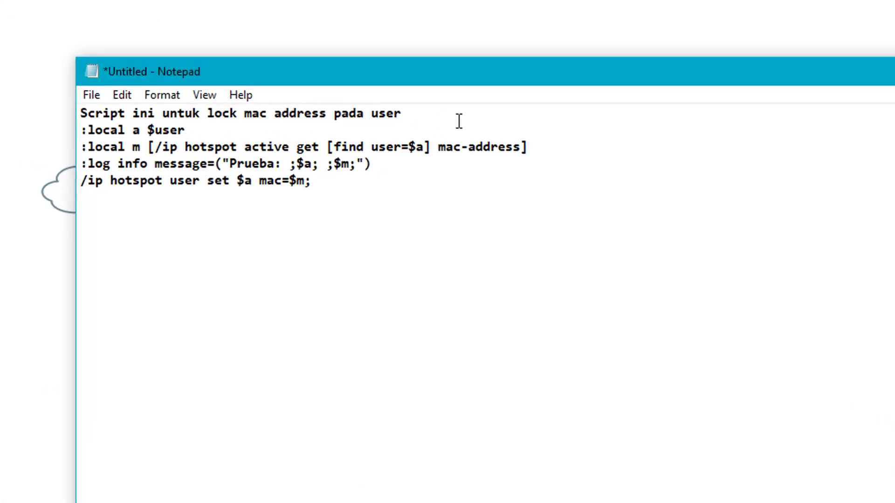
type("dipasang di ")
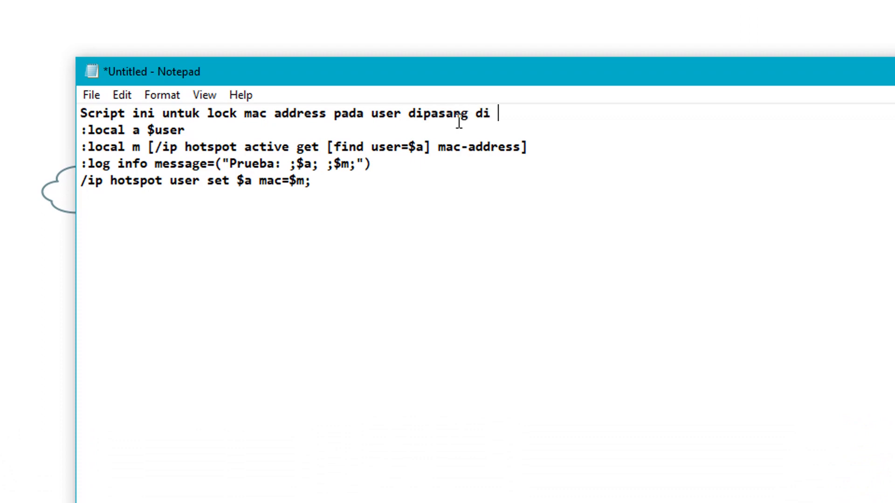
type("On Login DS")
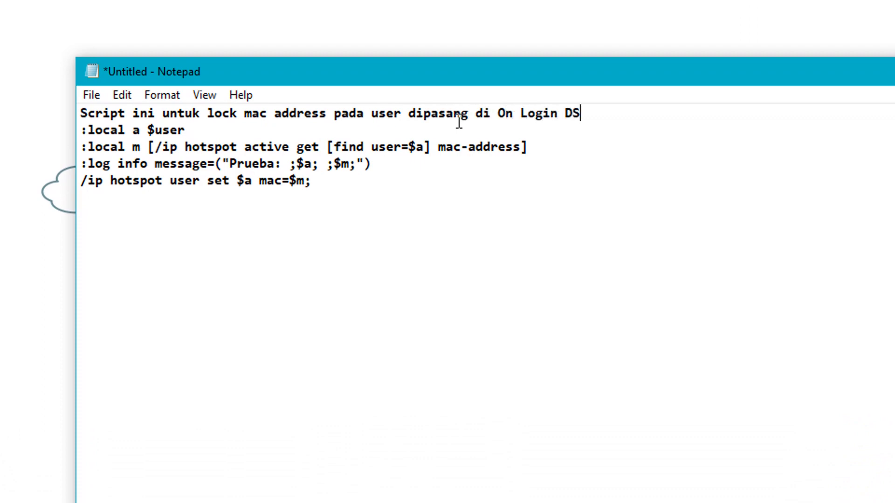
key("BackSpace")
key("BackSpace")
type("Script U")
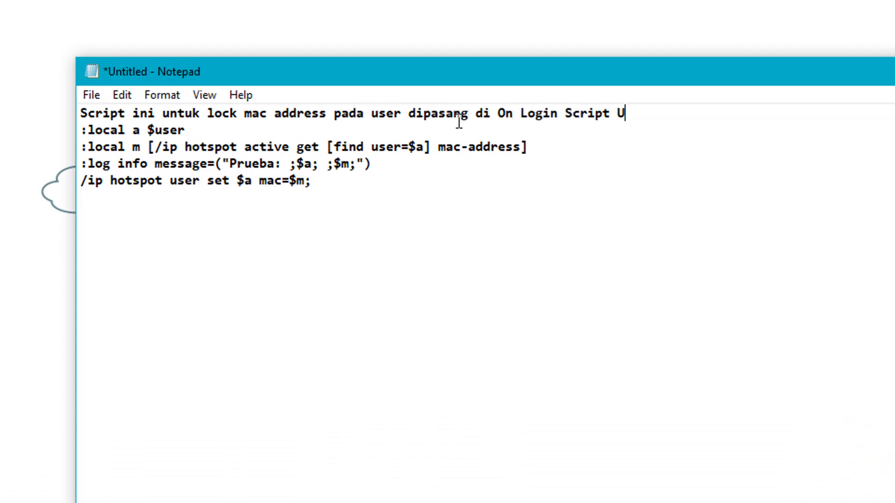
type("ser Profile")
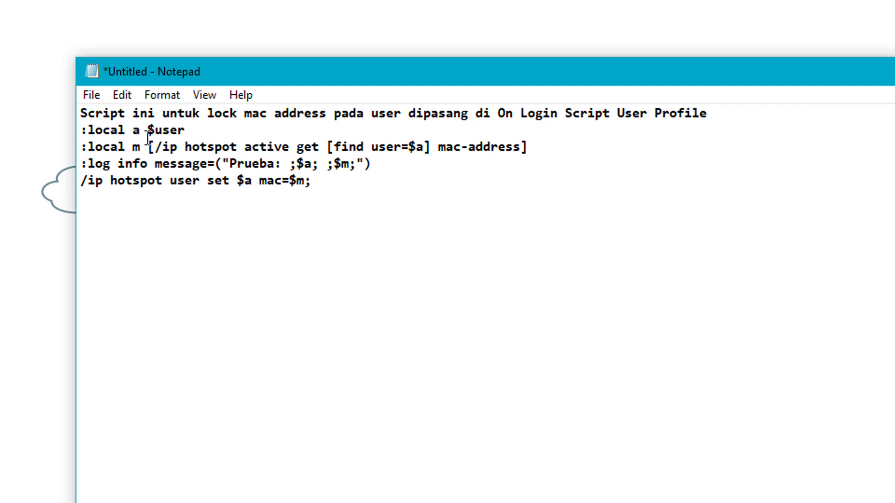
Highlight the script's variables a and m, the active-session lookup, log line and user set command.
left_click(127, 133)
left_click_drag(131, 133, 139, 133)
left_click_drag(154, 133, 185, 133)
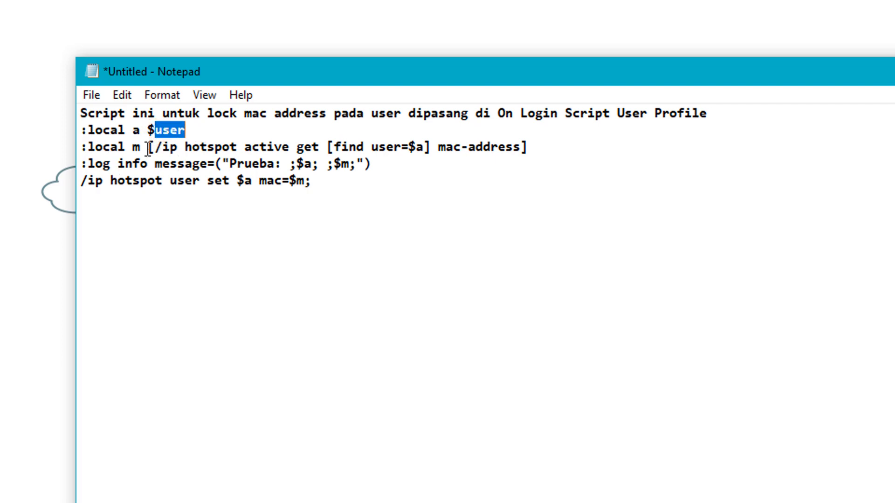
left_click_drag(126, 146, 141, 146)
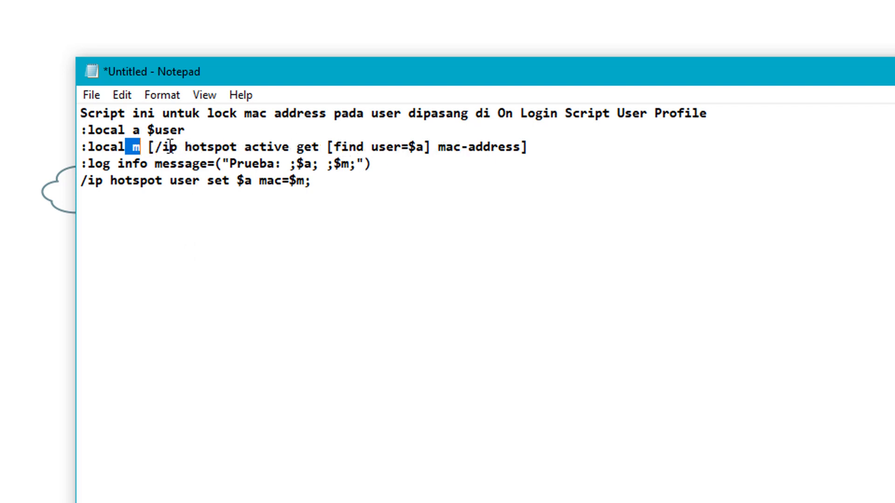
left_click_drag(163, 148, 424, 148)
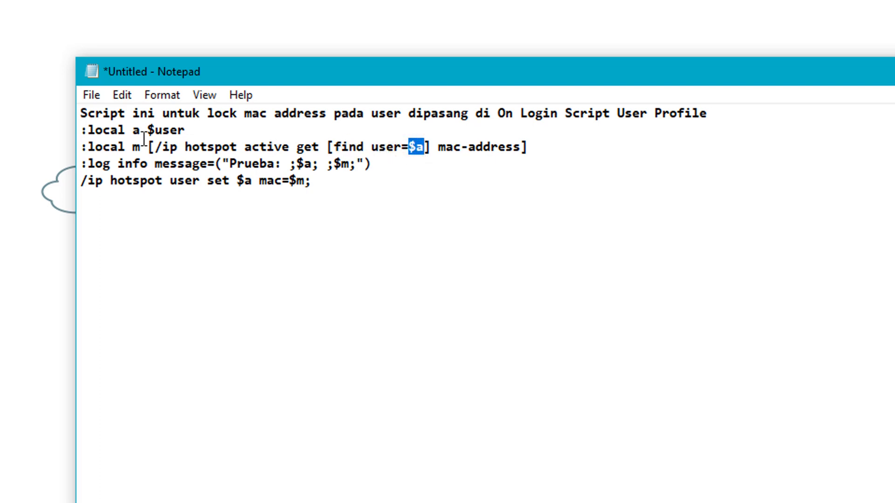
left_click_drag(134, 131, 148, 132)
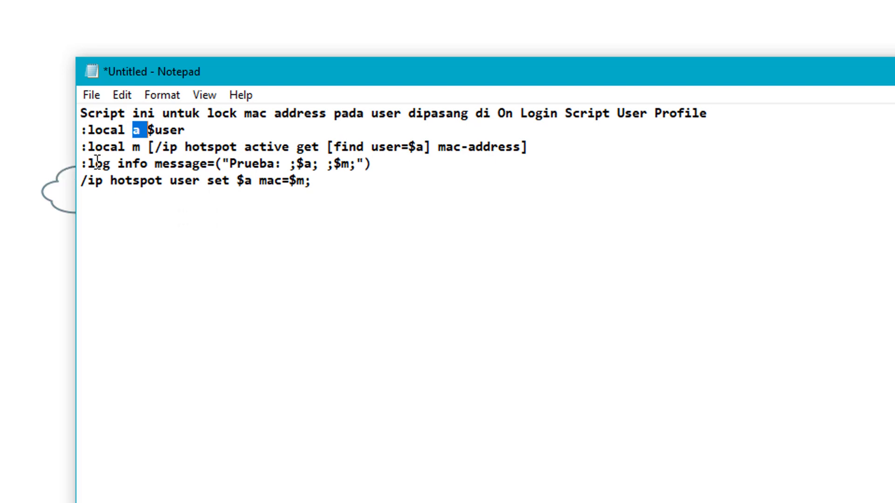
left_click_drag(95, 163, 385, 163)
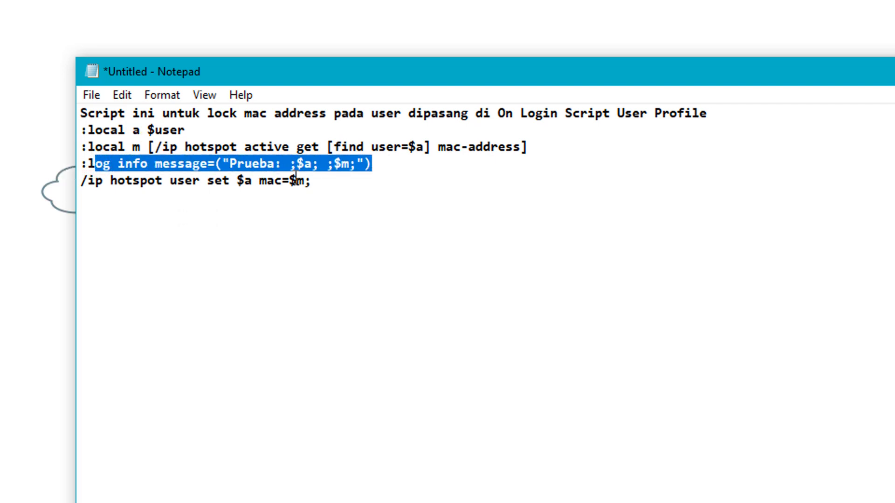
left_click_drag(302, 163, 353, 164)
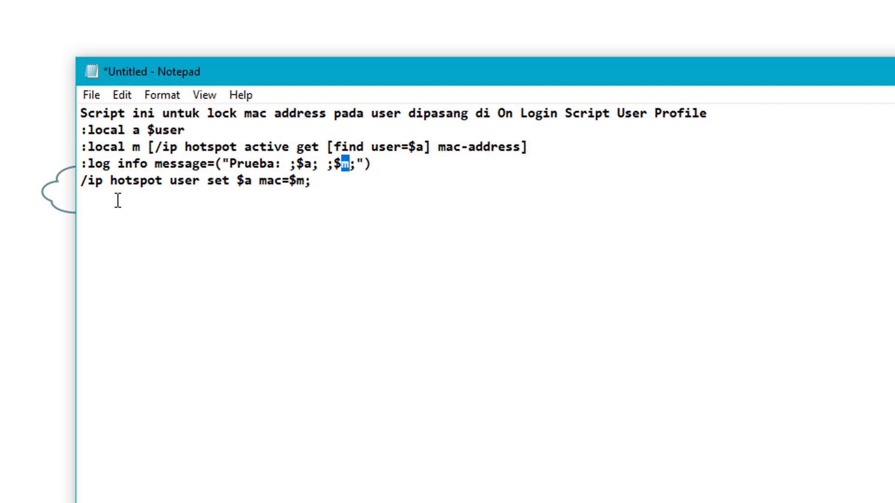
left_click_drag(87, 181, 253, 182)
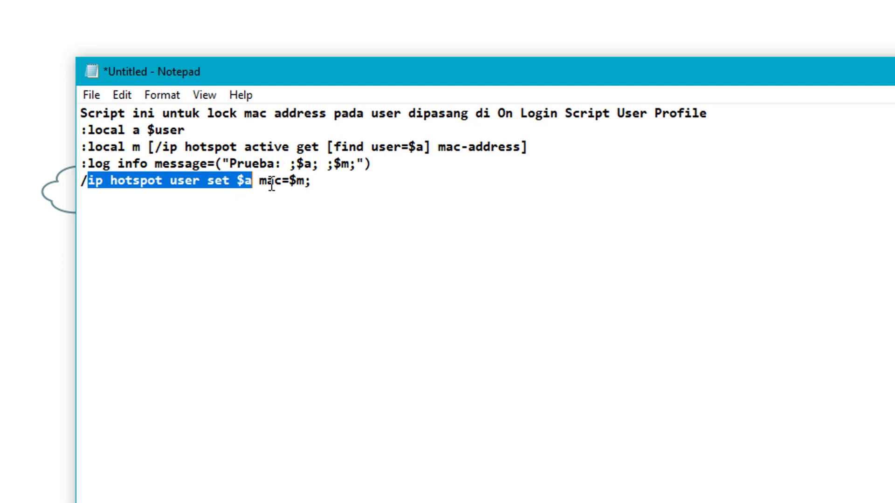
left_click_drag(268, 182, 304, 181)
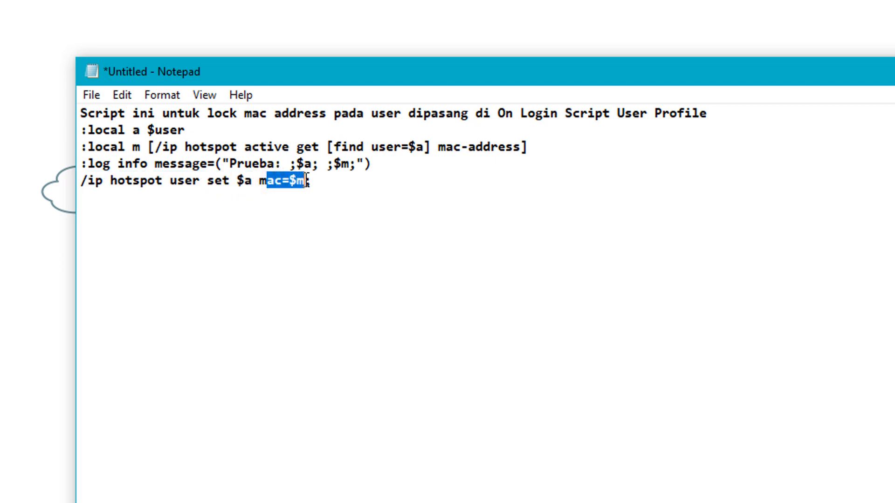
Copy the four RouterOS script lines below the comment.
left_click(331, 187)
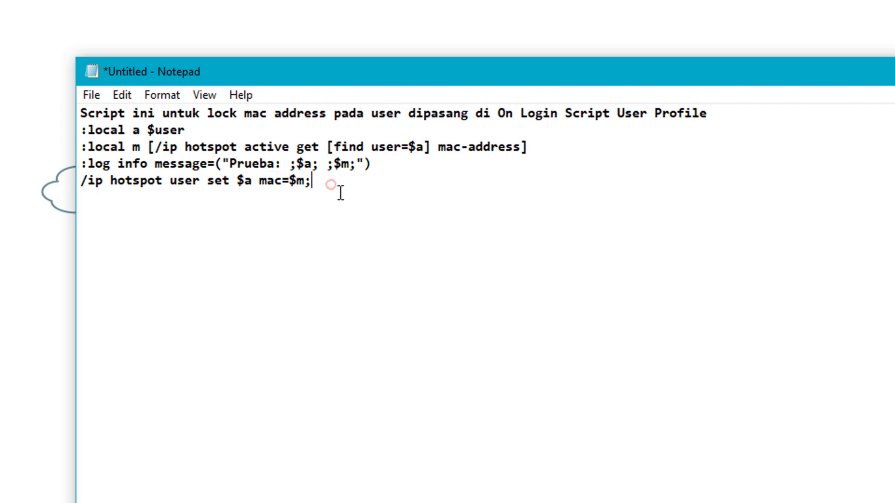
left_click_drag(320, 183, 80, 129)
right_click(111, 131)
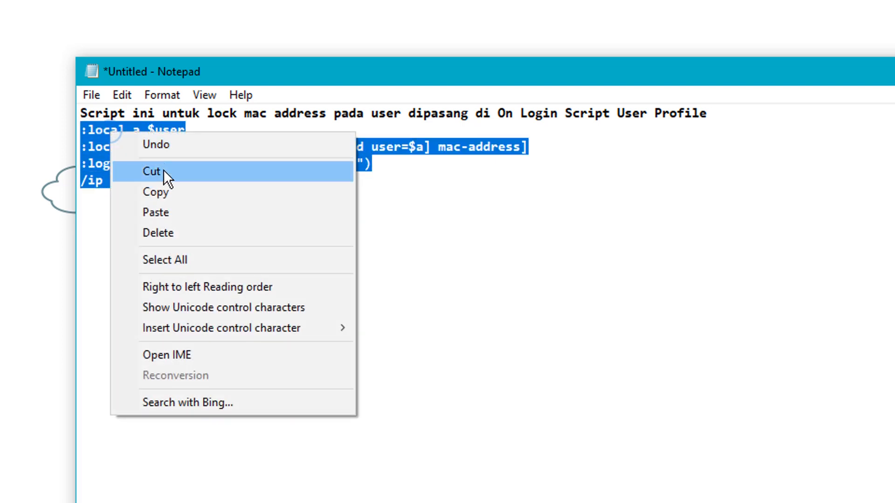
left_click(162, 189)
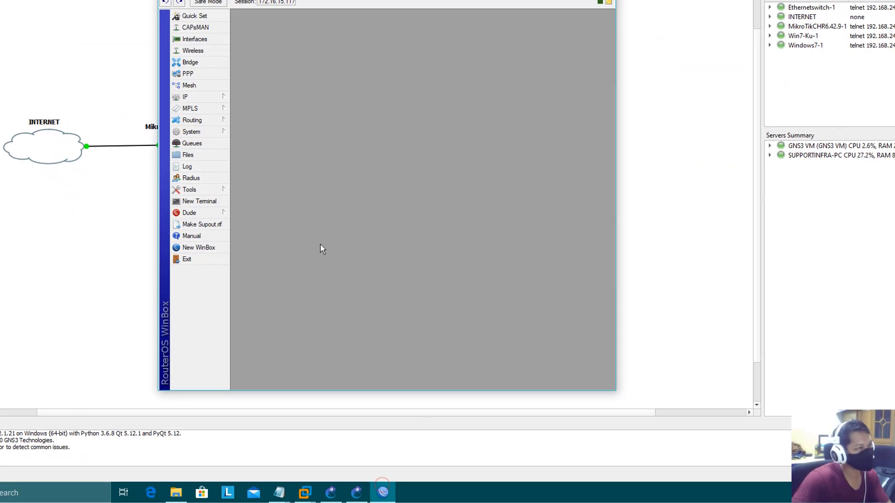
Open the Hotspot User Profiles list under IP > Hotspot in WinBox.
left_click(211, 97)
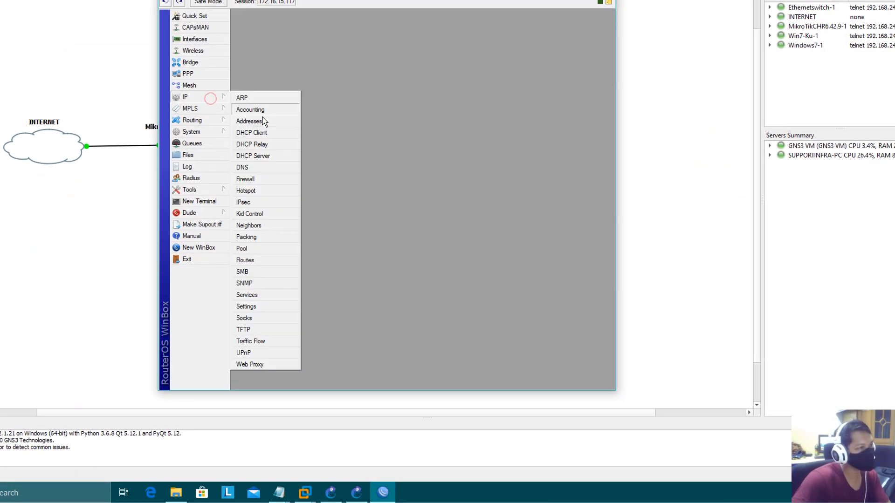
left_click(256, 189)
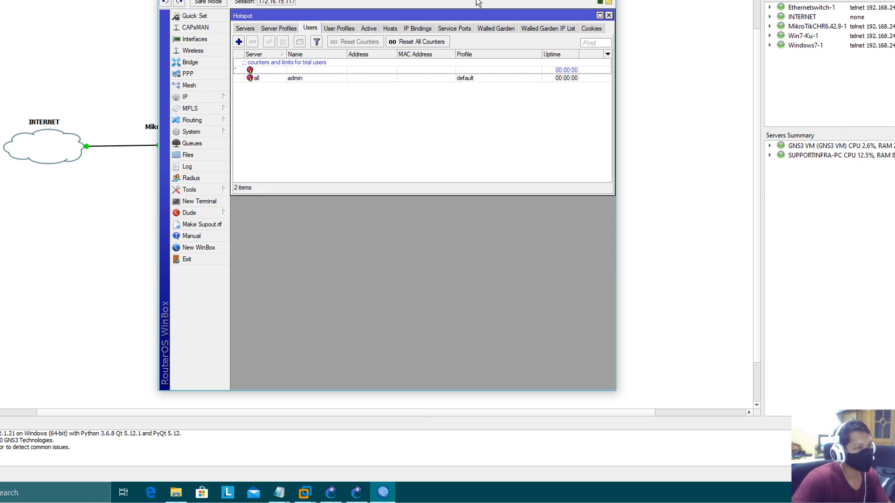
left_click_drag(437, 0, 313, 1)
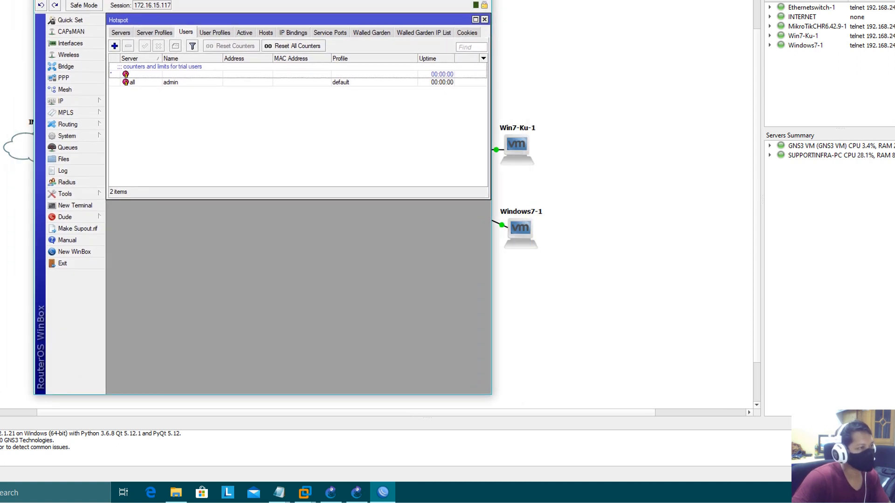
left_click(222, 36)
Add profile AutoSetMac with the copied MAC-lock script as its On Login script.
left_click(114, 45)
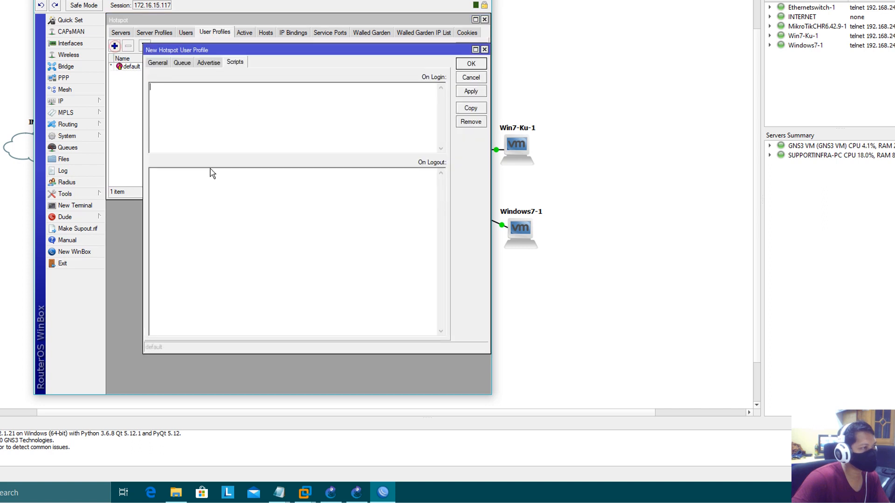
left_click(156, 62)
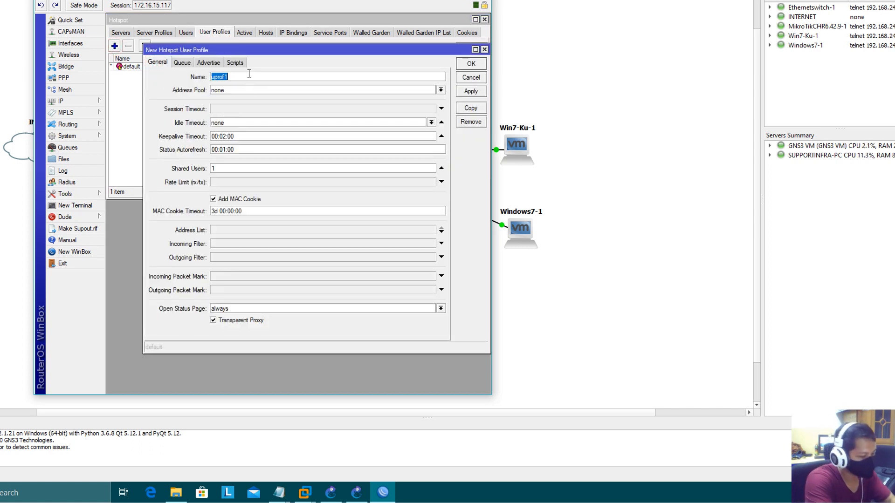
type("AutoSetMac")
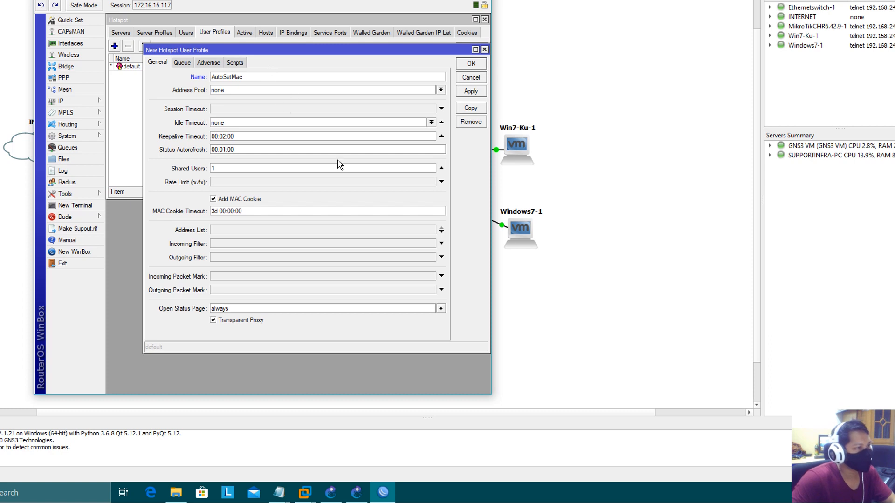
left_click(235, 62)
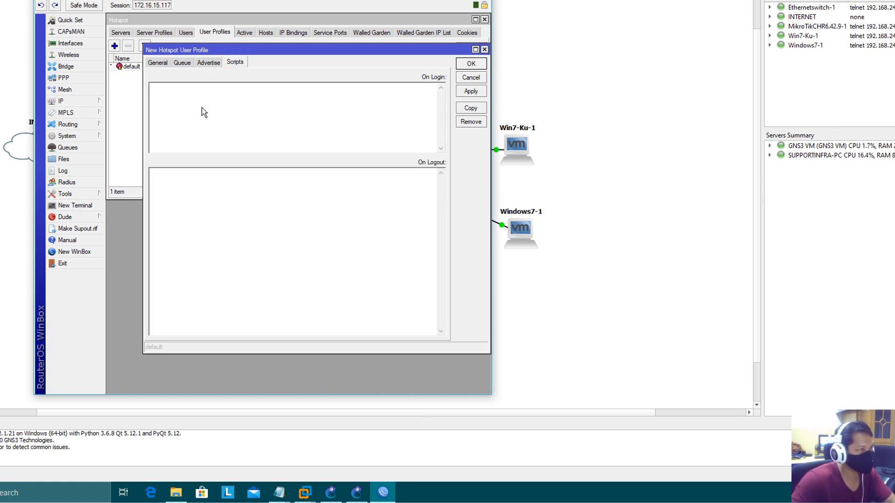
key("ctrl+v")
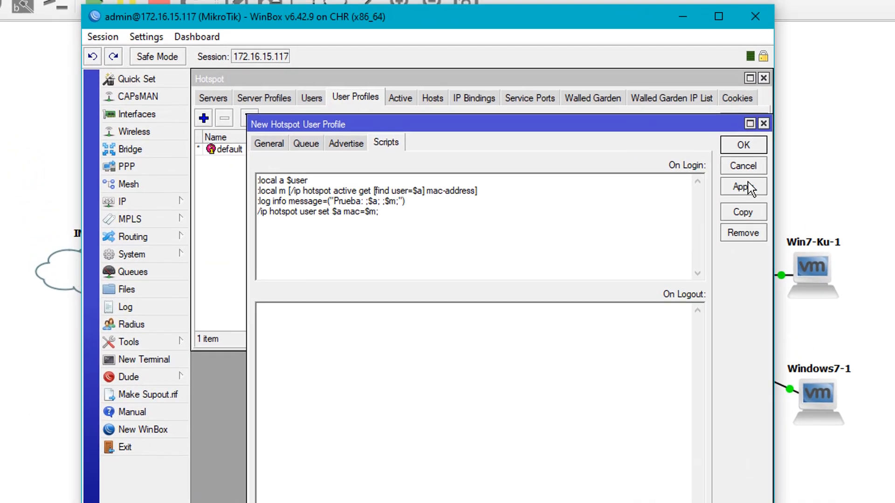
left_click(638, 149)
left_click(638, 113)
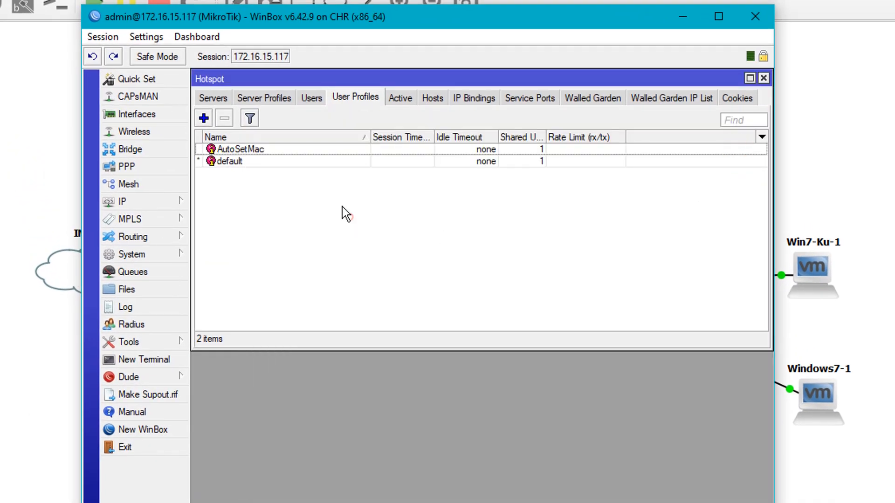
Add hotspot user ayz123 with a password and the AutoSetMac profile.
left_click(312, 97)
left_click(206, 119)
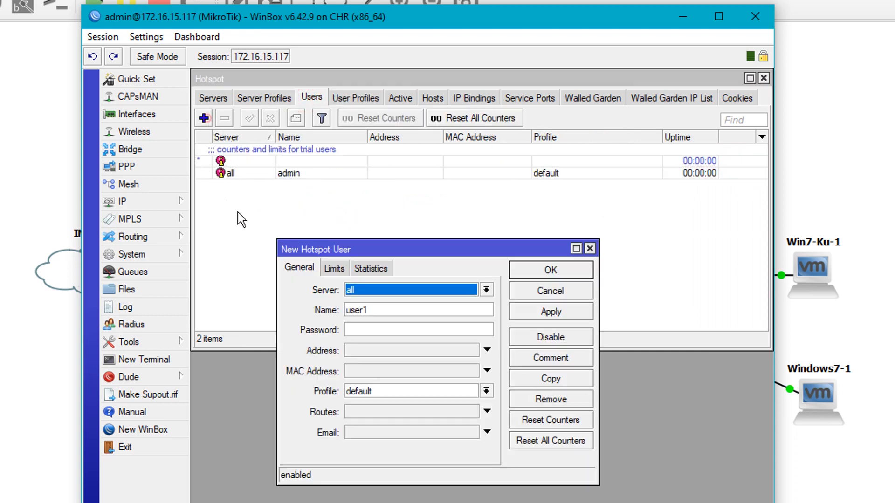
left_click(386, 310)
left_click(386, 331)
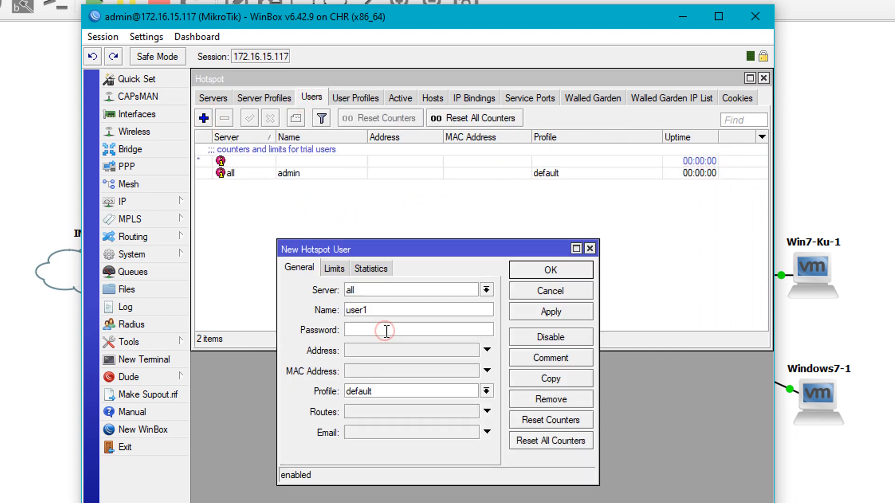
double_click(376, 310)
type("ayz123")
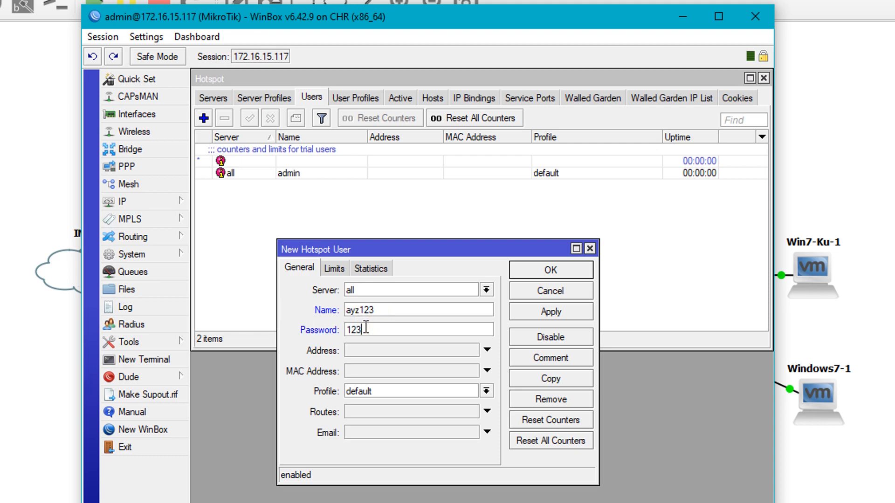
left_click(438, 393)
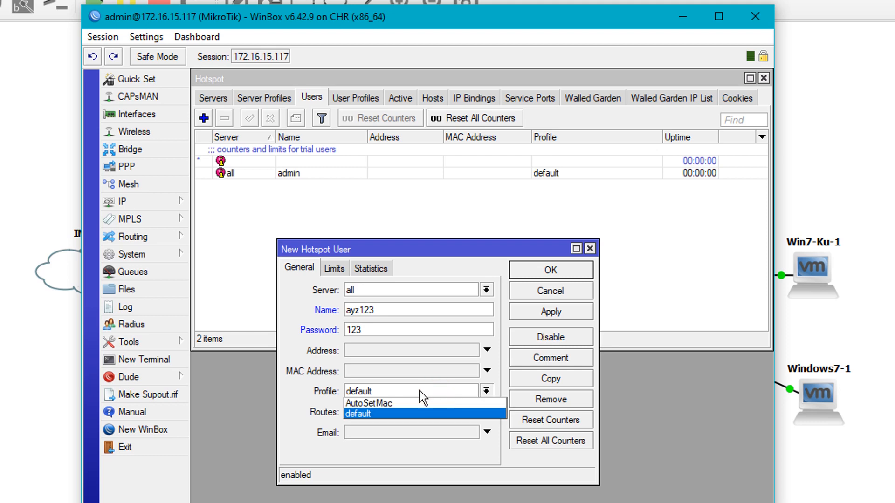
left_click(368, 404)
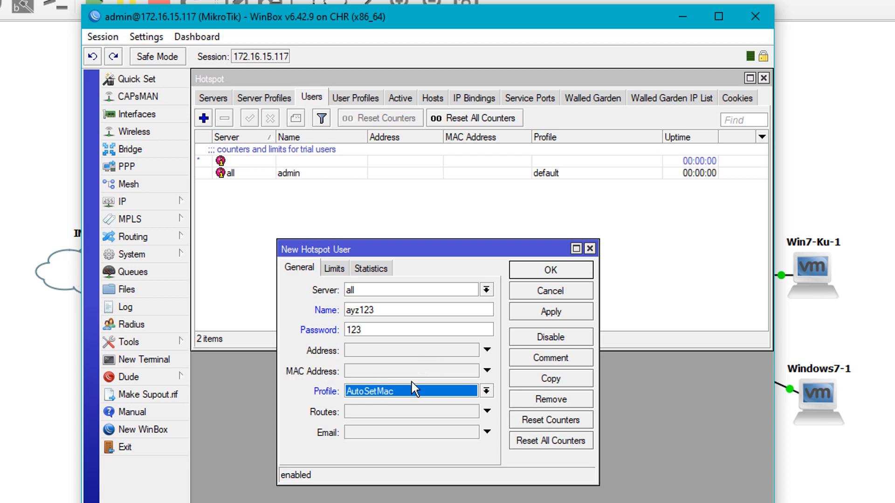
left_click(570, 314)
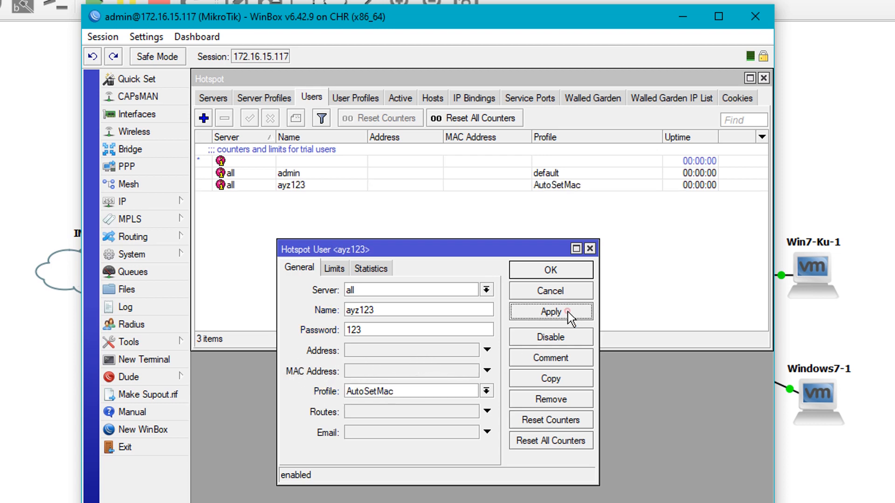
left_click(555, 271)
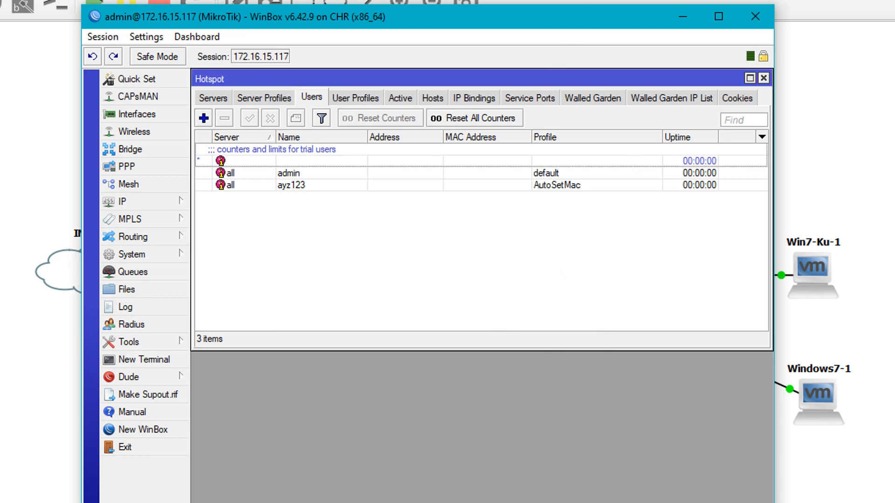
left_click(306, 495)
Switch to the Win7-Ku VM beside WinBox and launch Chrome, with ayz123's settings open.
left_click(346, 439)
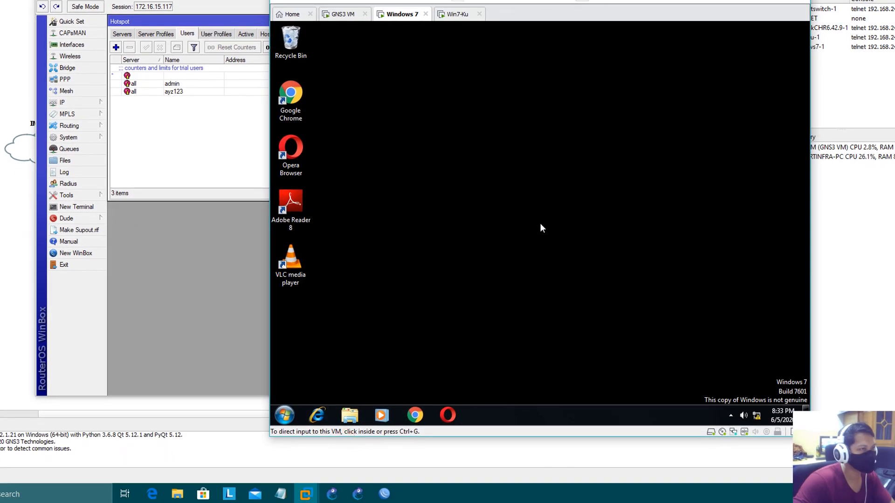
left_click(457, 17)
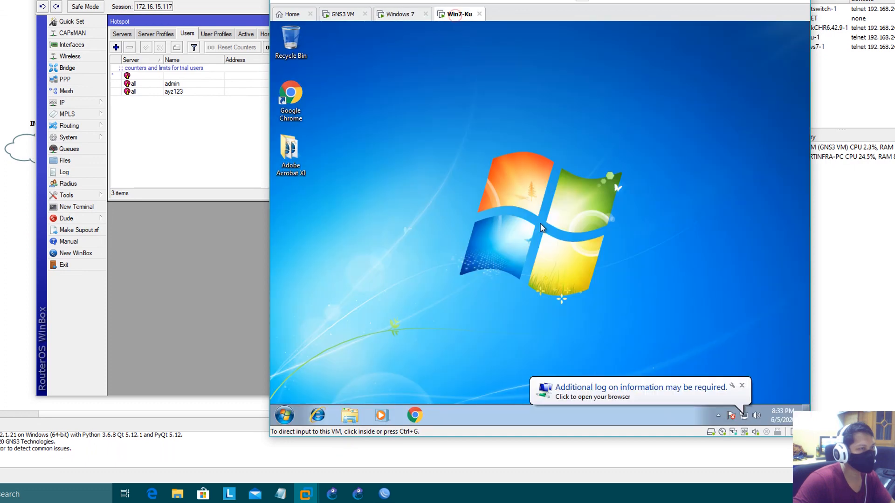
left_click_drag(494, 1, 701, 0)
left_click_drag(394, 0, 298, 0)
left_click_drag(639, 0, 561, 0)
double_click(431, 104)
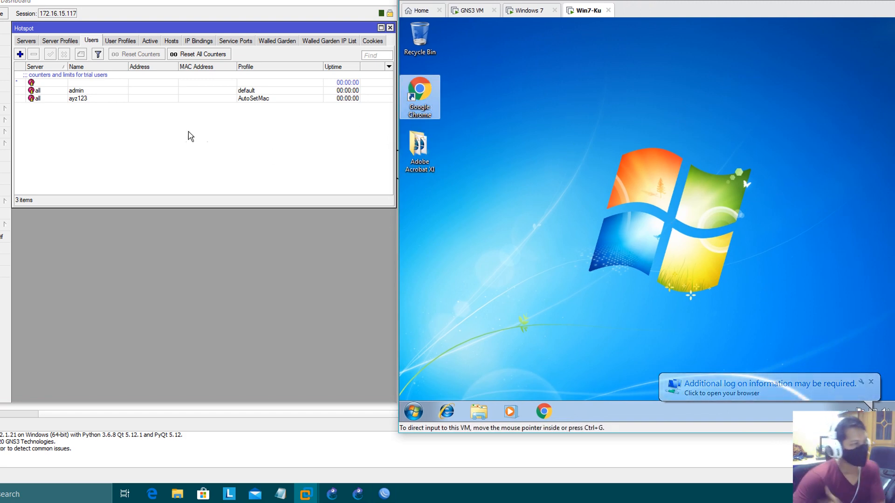
double_click(119, 99)
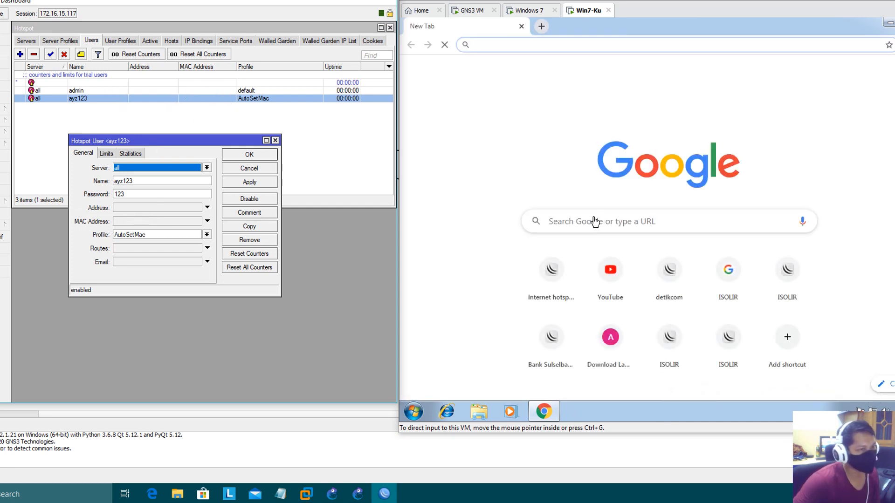
Log in at hotspotku.com/login as ayz123 with its password.
left_click(529, 45)
type("hotspotku.com")
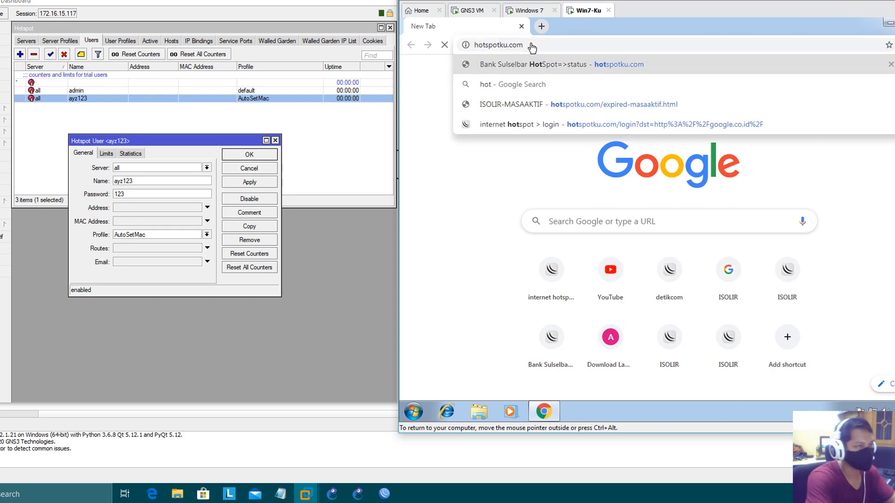
key("Return")
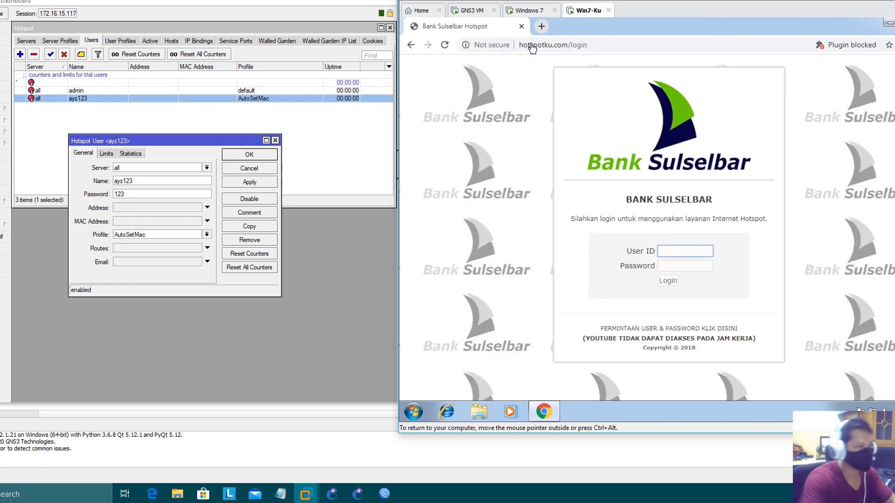
left_click(688, 254)
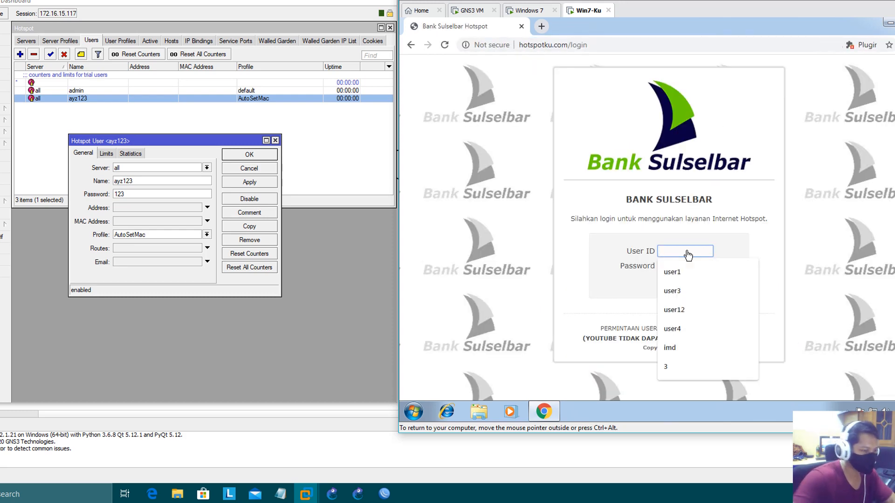
type("ayz123")
key("Tab")
type("1")
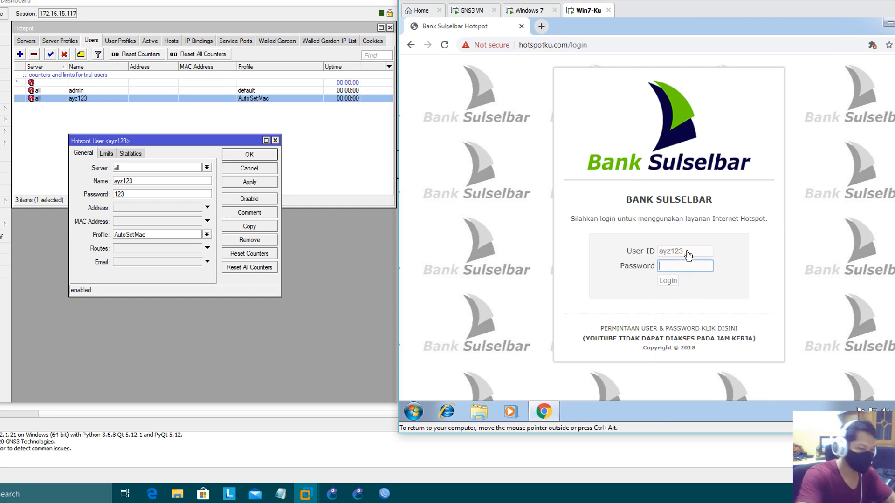
type("23")
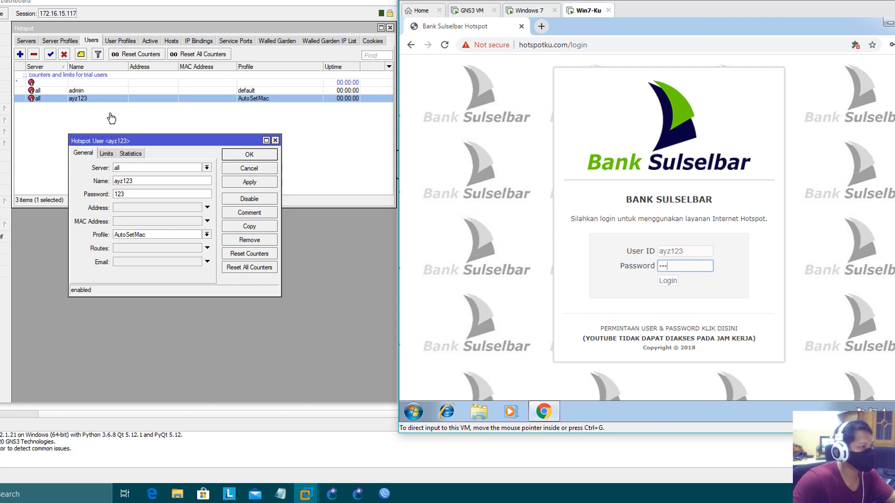
left_click(592, 267)
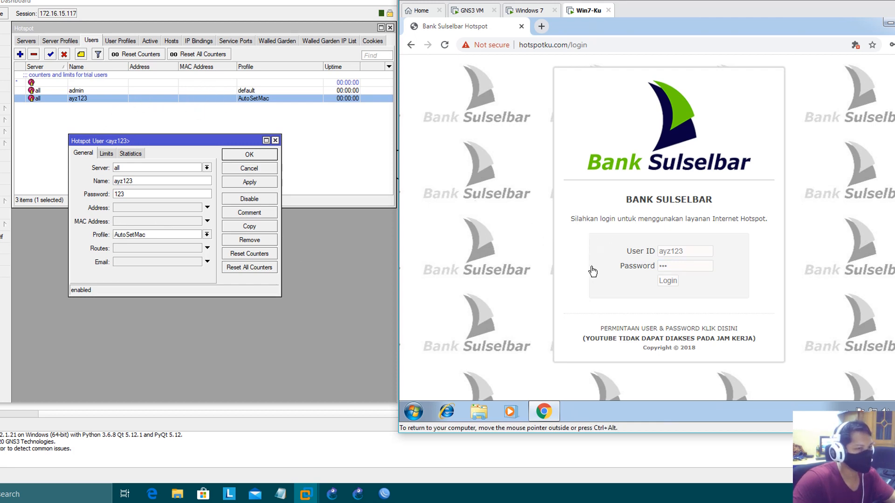
left_click(668, 281)
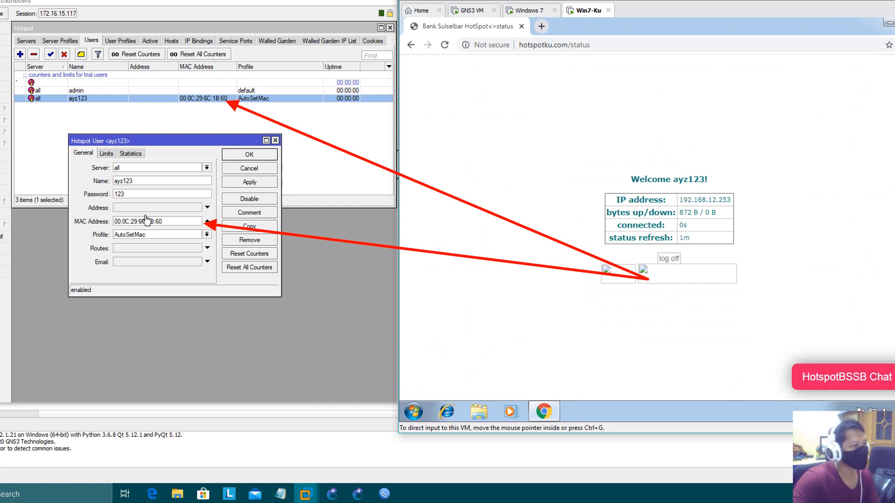
double_click(164, 221)
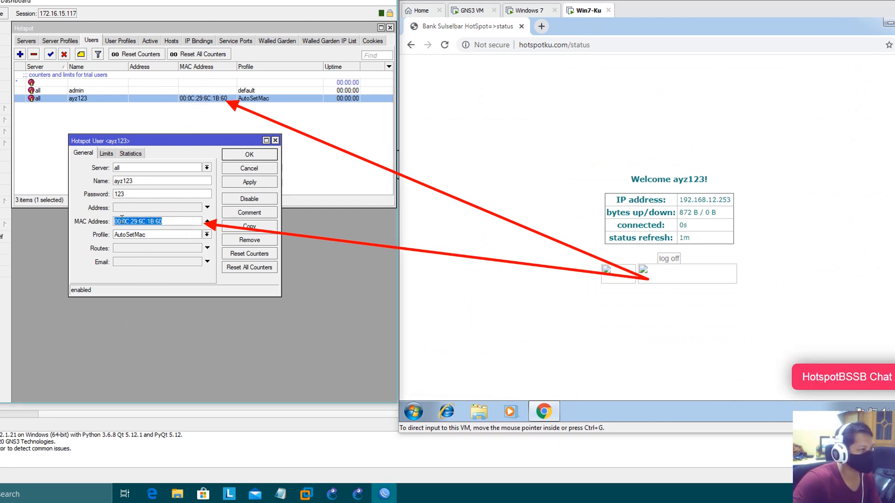
left_click(184, 152)
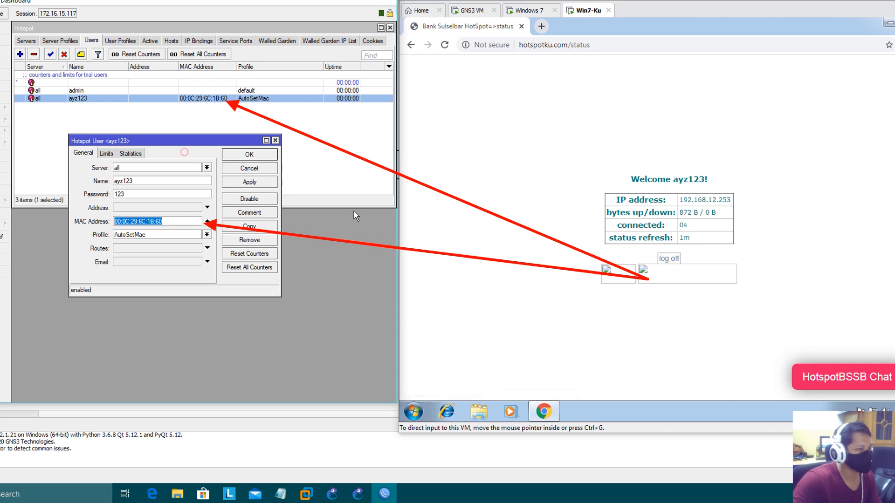
left_click(553, 331)
left_click(168, 220)
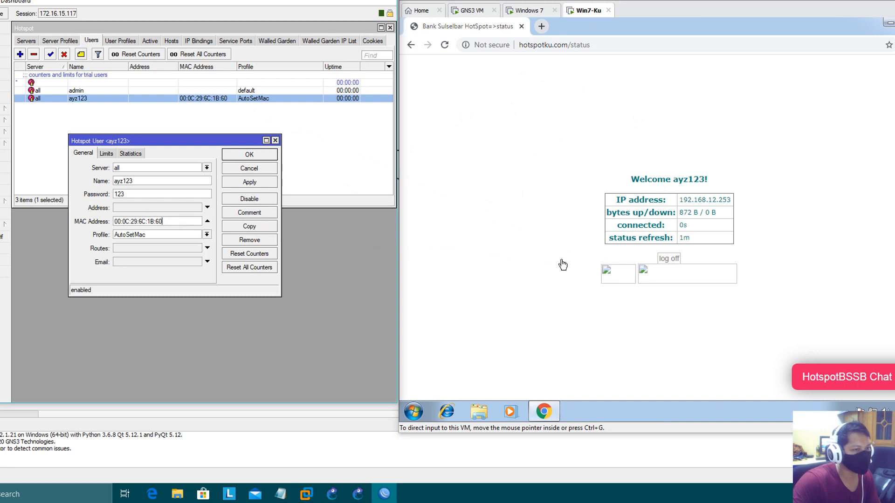
Open a command prompt on Win7-Ku and run ipconfig.
left_click(415, 412)
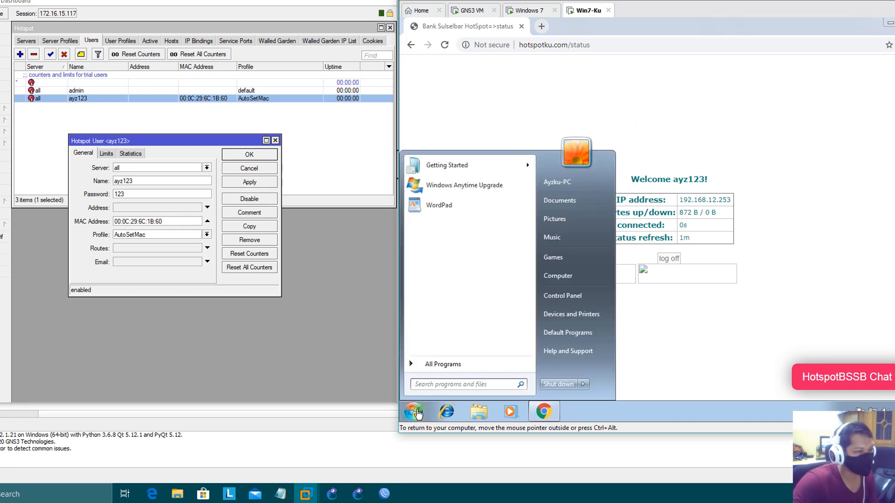
type("cmd")
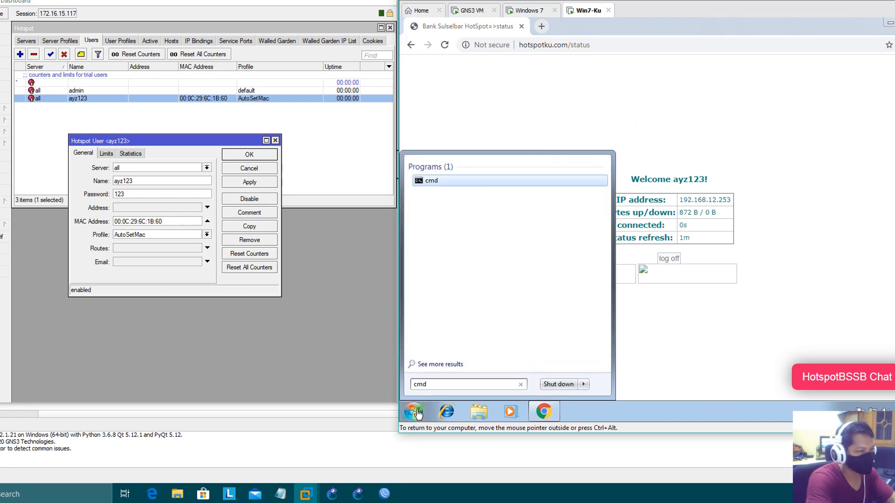
key("Return")
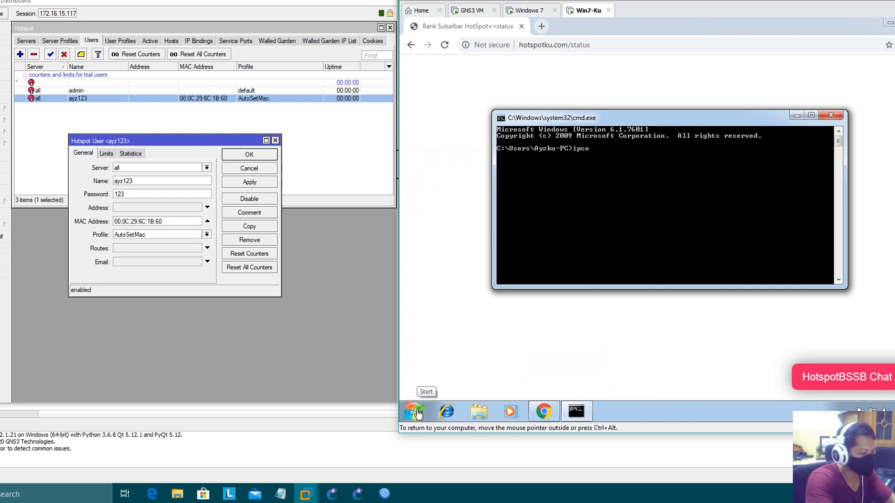
type("ipconfig")
key("Return")
Run ipconfig /all to show physical address 00-0C-29-6C-1B-60.
key("Up")
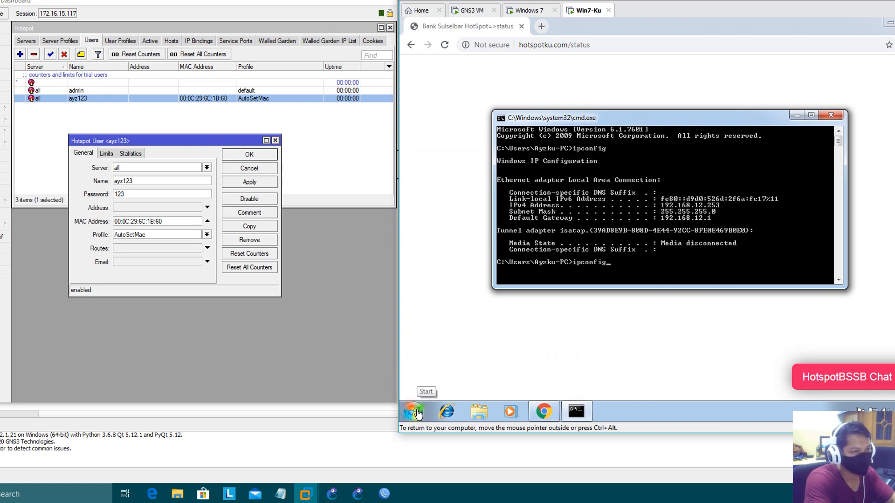
type("/al")
key("BackSpace")
key("BackSpace")
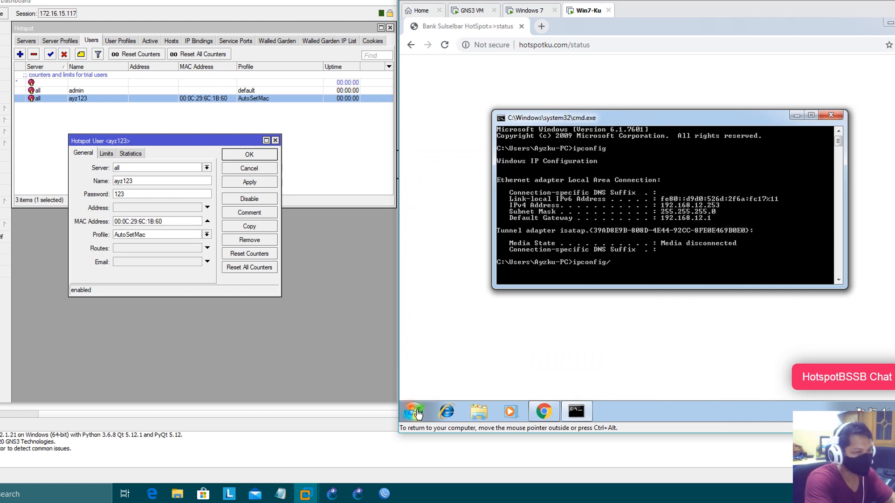
type("all")
key("Return")
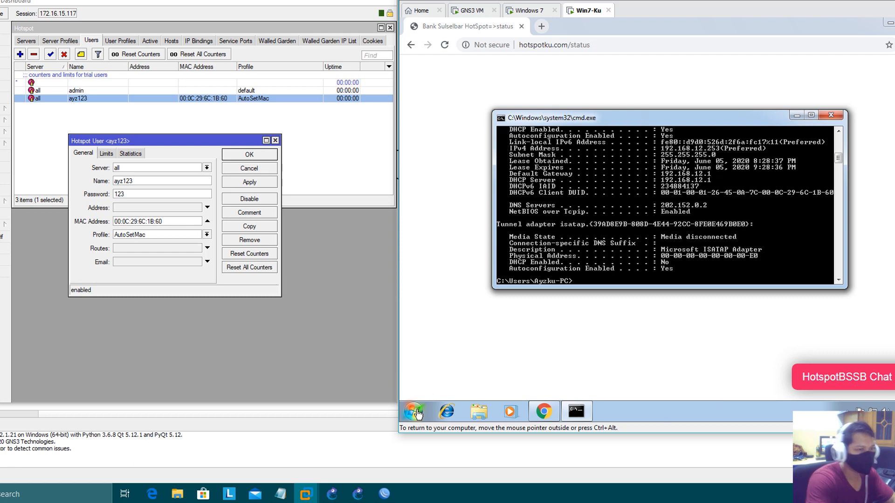
scroll(738, 200, "up", 2)
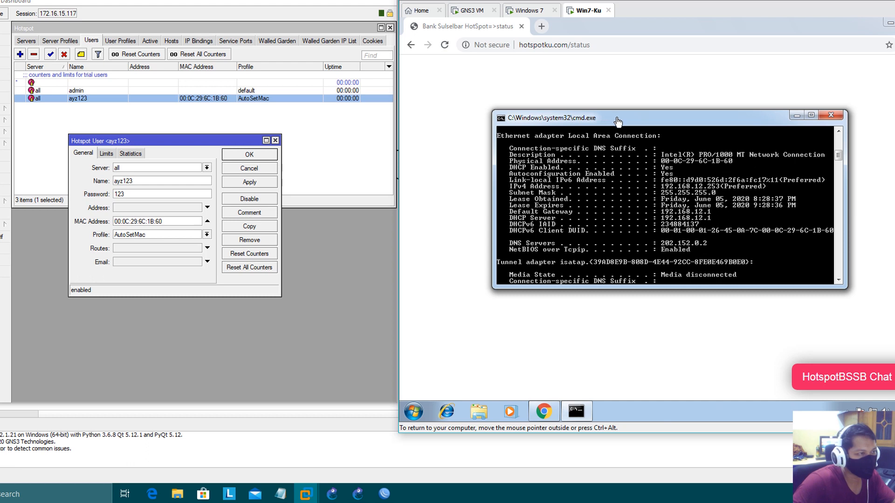
left_click_drag(615, 117, 553, 88)
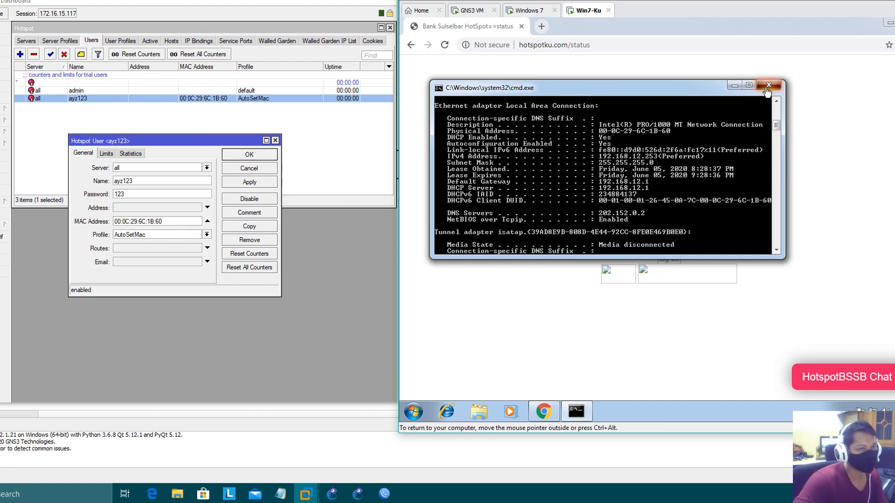
Close the command prompt, log Win7-Ku out of the hotspot, and review WinBox's hotspot lists.
left_click(768, 85)
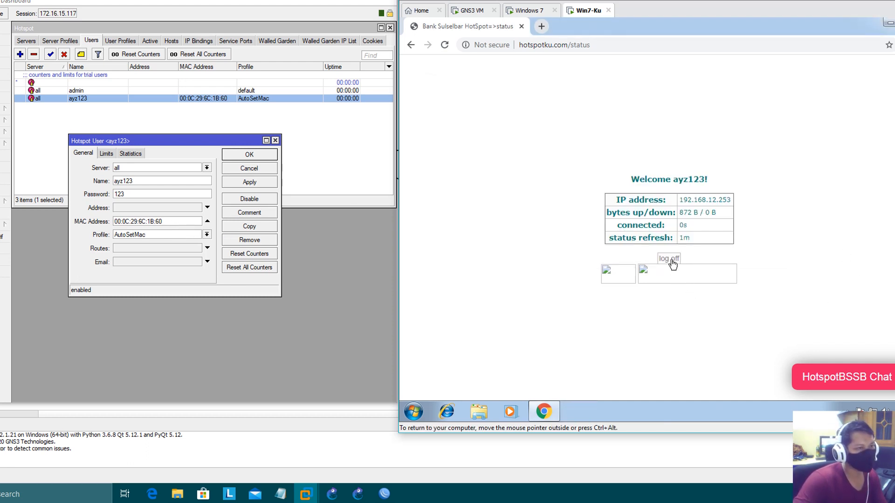
left_click(670, 259)
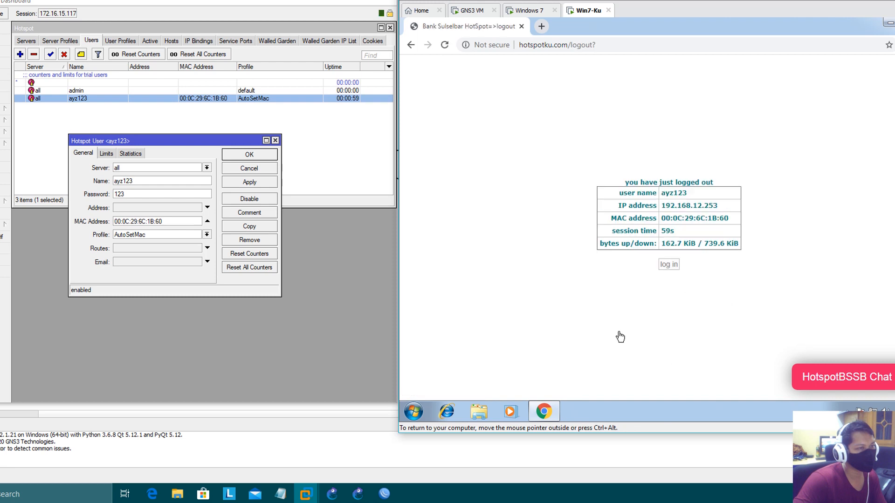
left_click(151, 41)
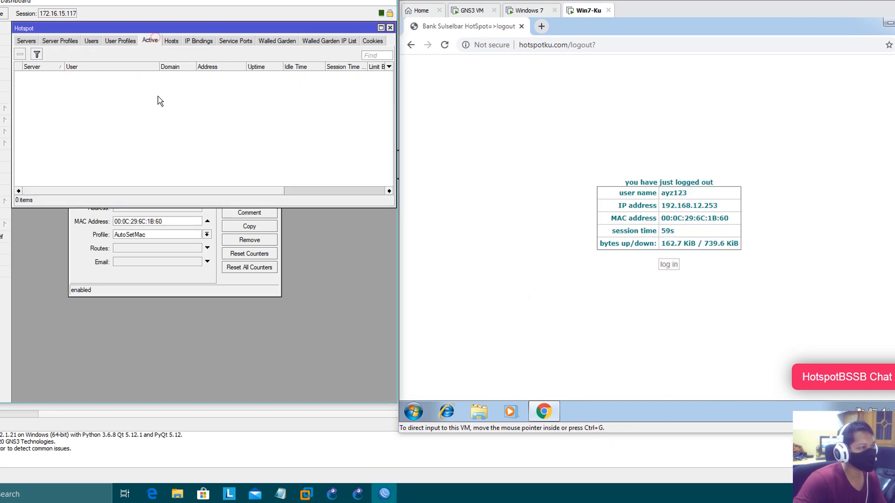
left_click(91, 40)
left_click(220, 286)
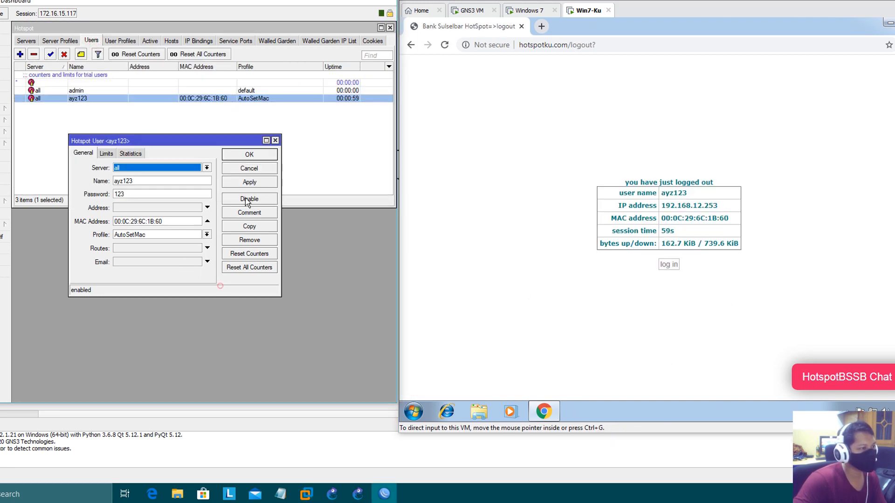
Try logging in as ayz123 from the Windows 7 VM; it is refused for its MAC.
left_click(529, 11)
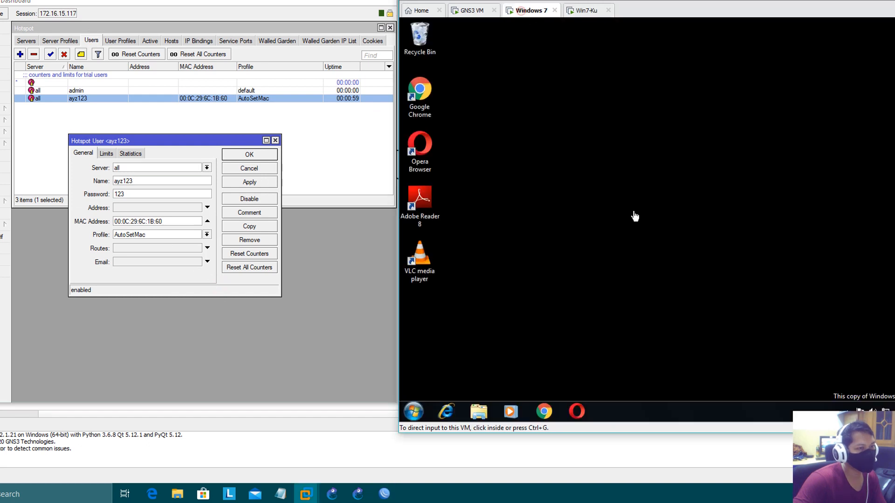
left_click(424, 106)
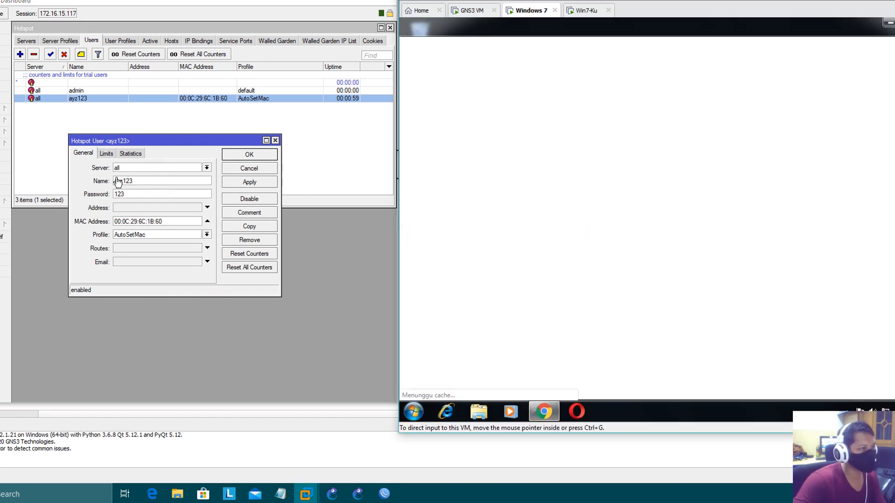
left_click(668, 269)
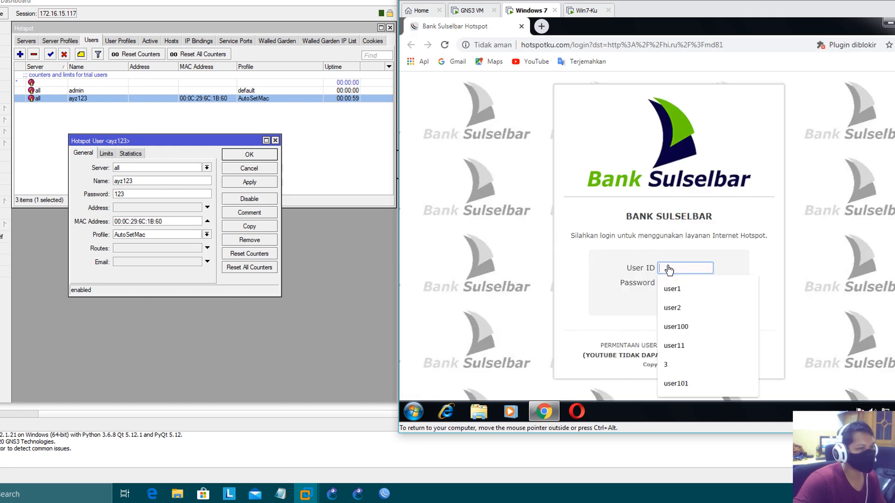
type("ayz12")
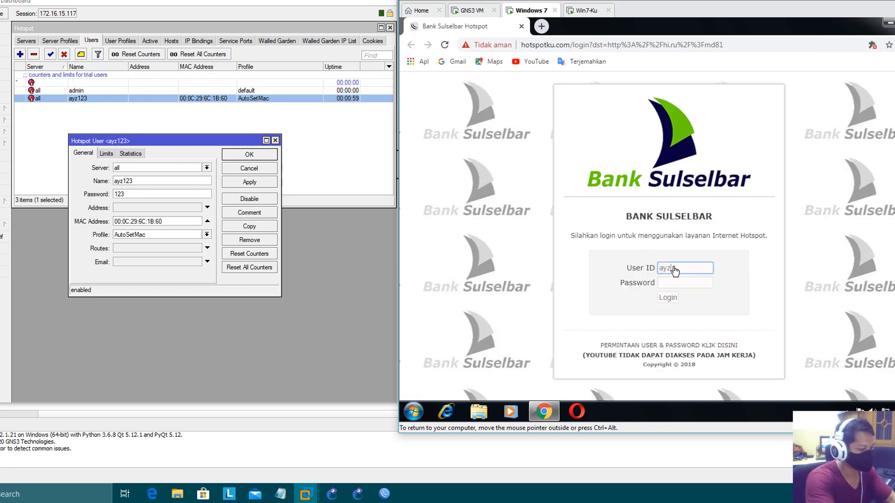
type("3")
key("Tab")
type("123")
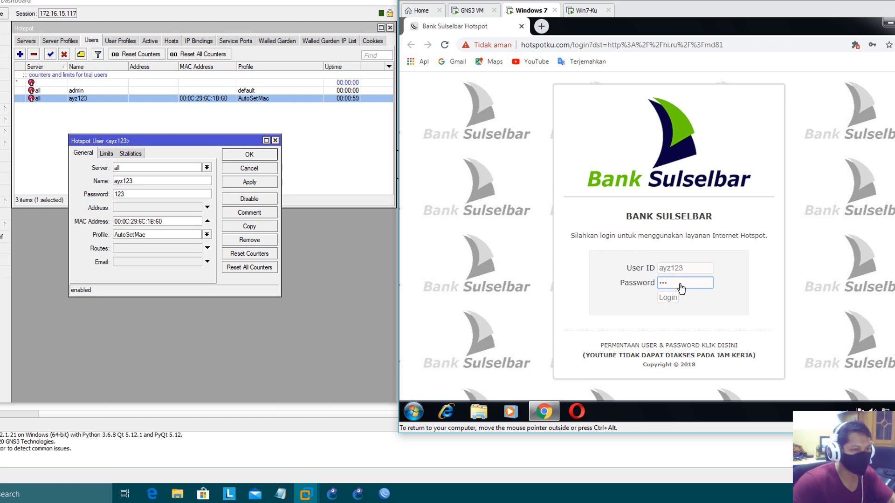
left_click(667, 300)
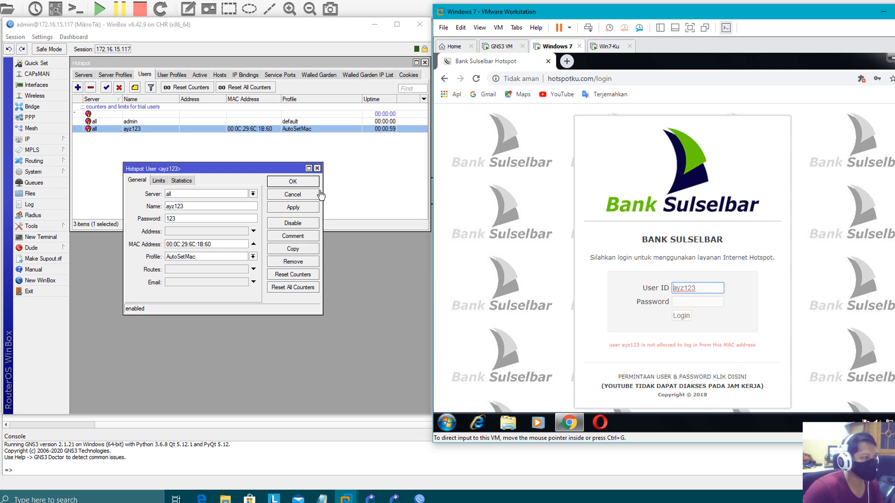
Set the AutoSetMac profile's Shared Users to 2.
left_click_drag(267, 175, 251, 178)
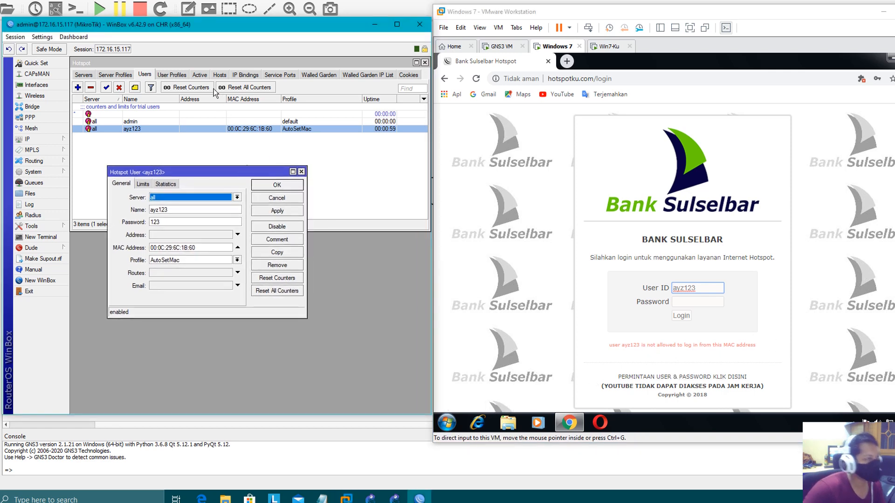
left_click(172, 75)
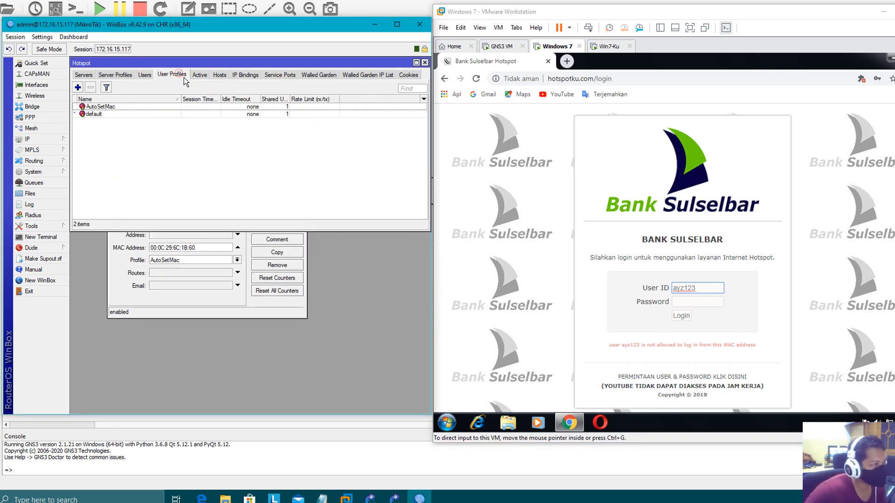
double_click(140, 111)
left_click(119, 103)
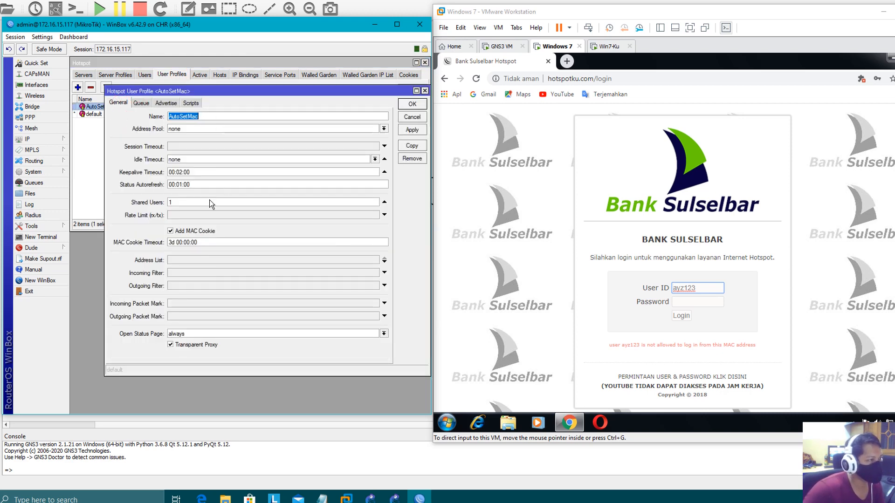
double_click(176, 204)
type("2")
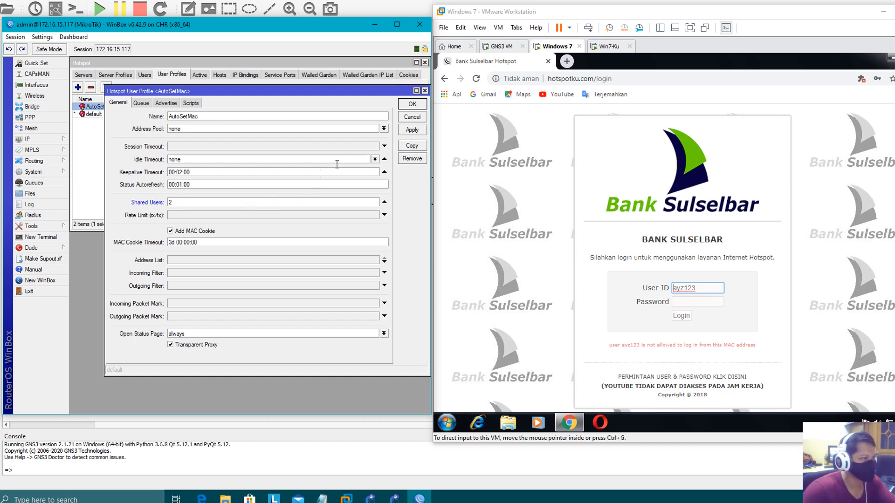
left_click(412, 103)
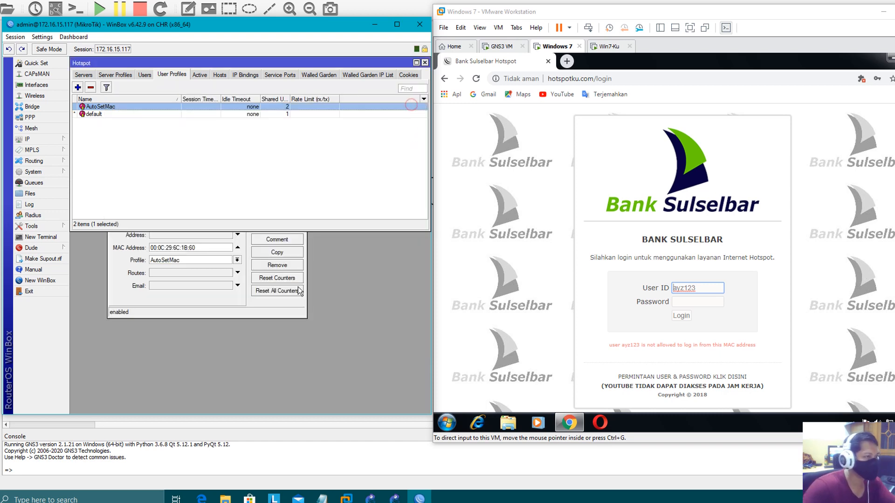
Review the ayz123 user and retry the hotspot login from the Windows 7 machine.
left_click(258, 305)
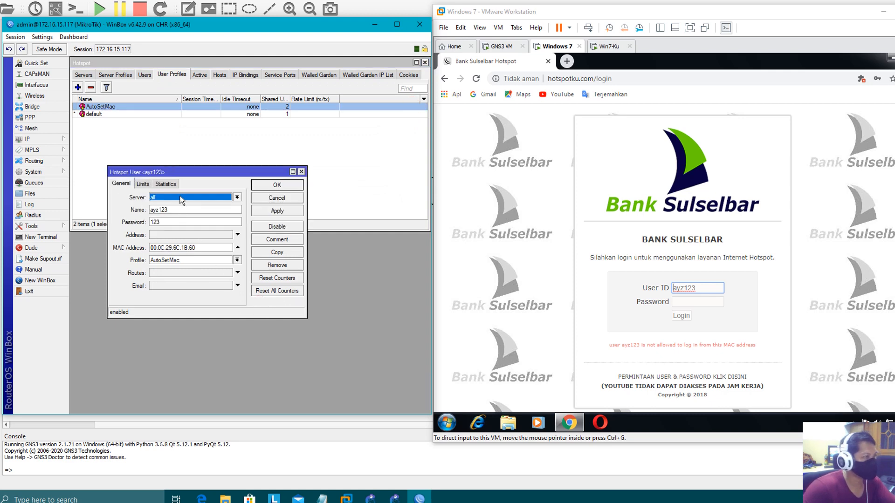
left_click(144, 75)
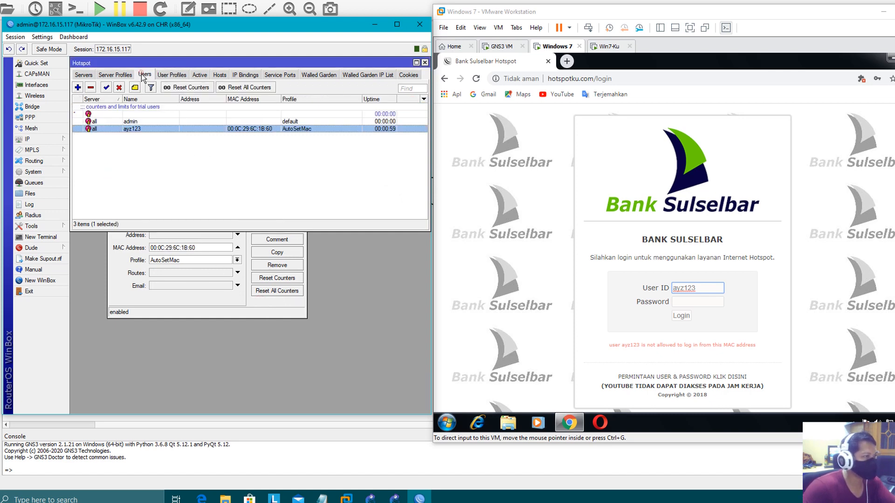
left_click(215, 309)
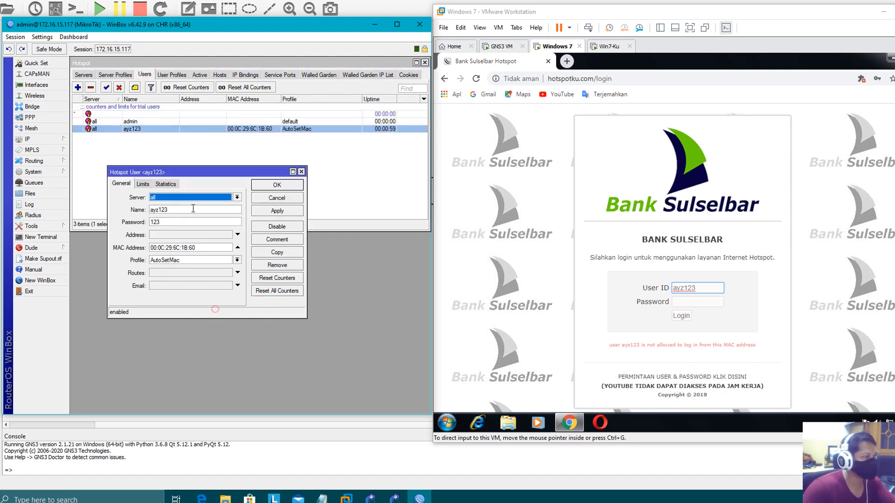
left_click(612, 51)
left_click(685, 287)
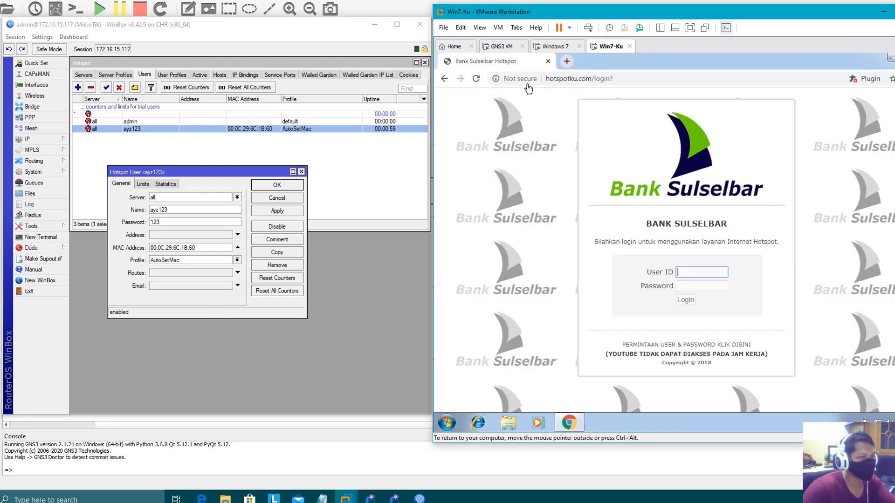
left_click(554, 47)
left_click(701, 303)
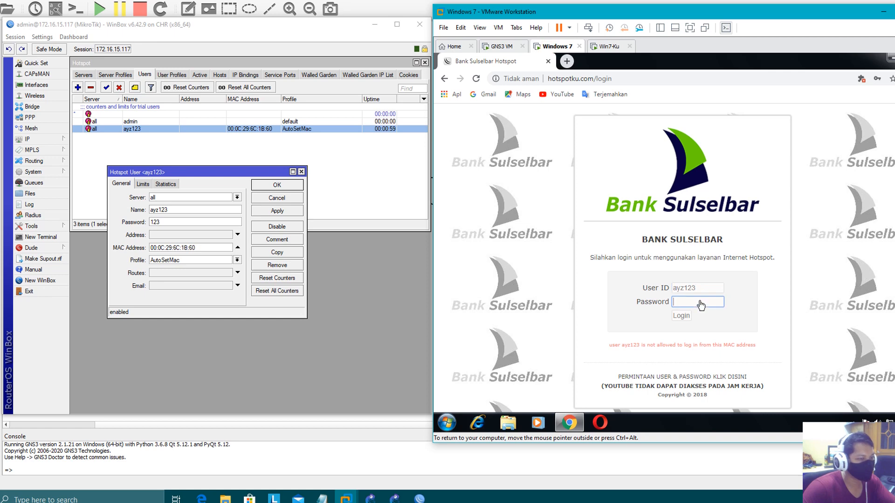
left_click(682, 316)
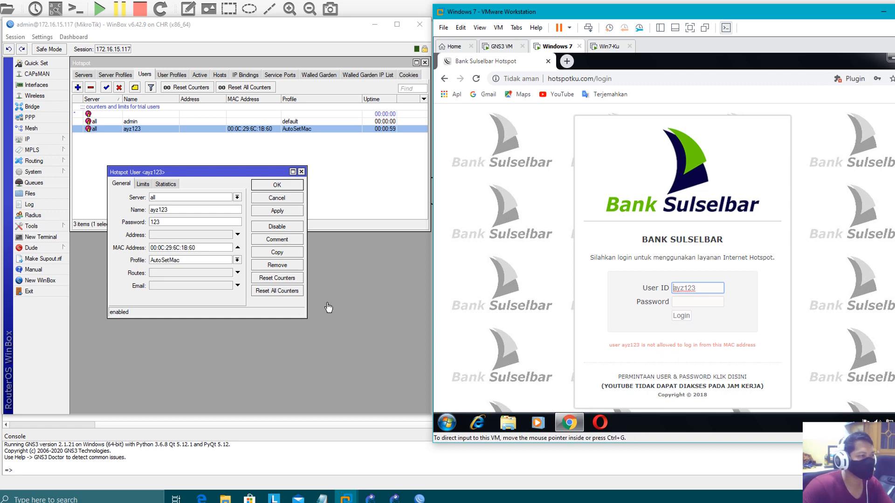
Recheck AutoSetMac's Shared Users value, then return to Win7-Ku's login page.
left_click(186, 76)
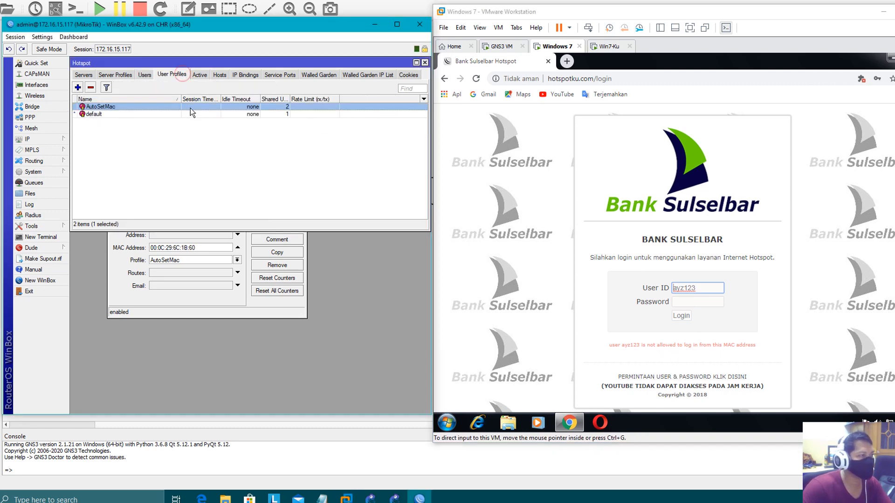
double_click(190, 108)
left_click(183, 203)
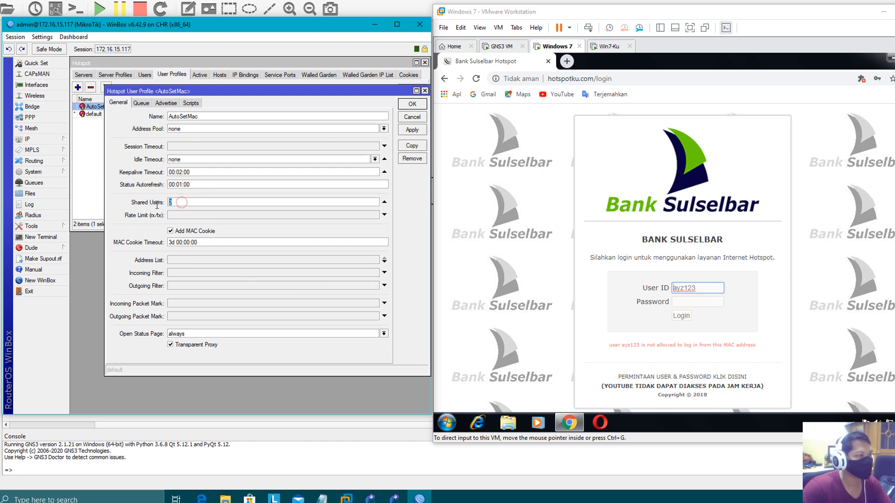
left_click(425, 90)
left_click(261, 301)
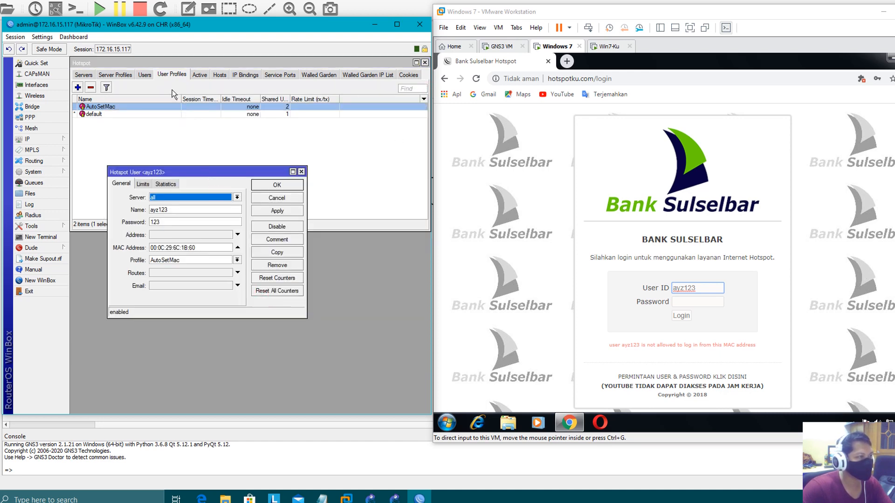
left_click(145, 75)
left_click(221, 297)
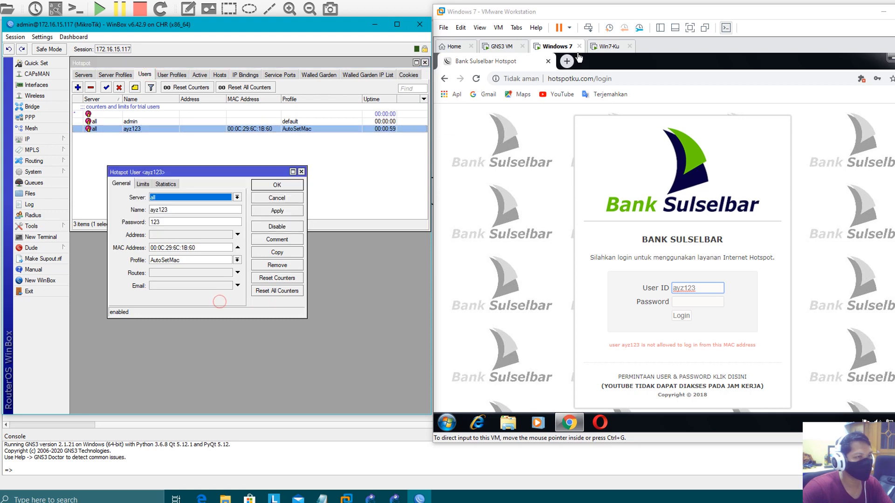
left_click(598, 47)
left_click(691, 273)
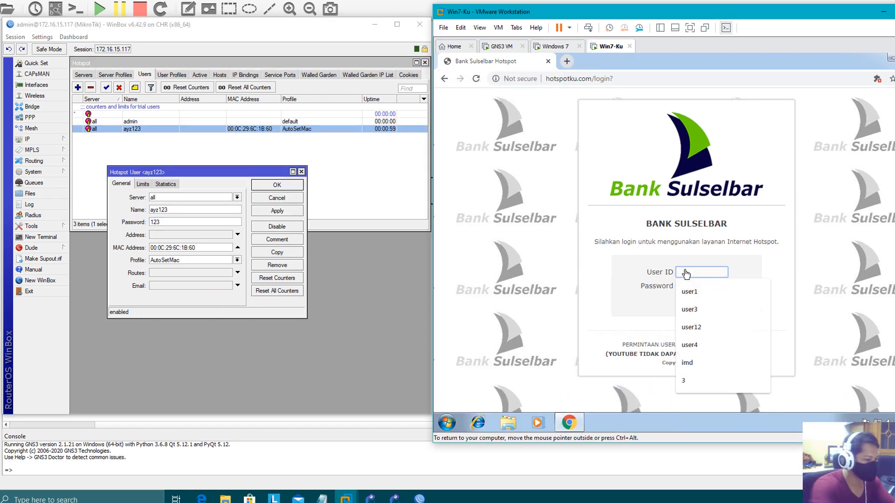
Log in on Win7-Ku's hotspot page as ayz123 with its password.
type("ayz123")
key("Tab")
type("1")
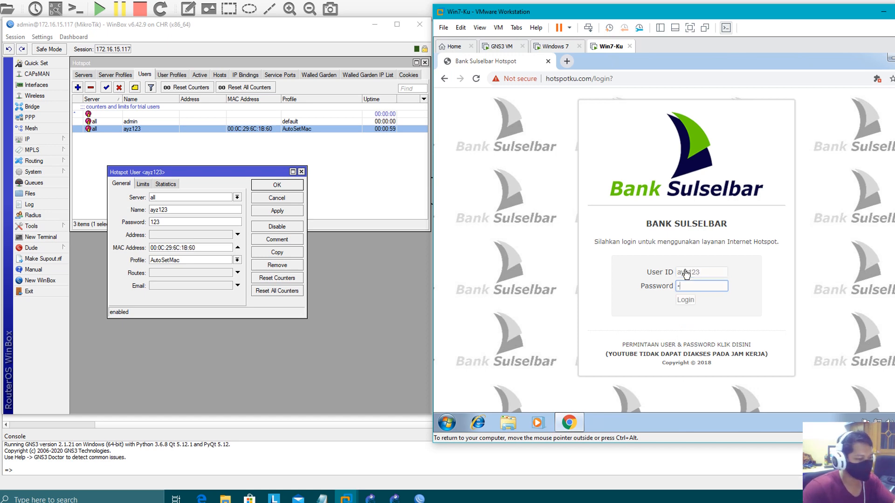
type("23")
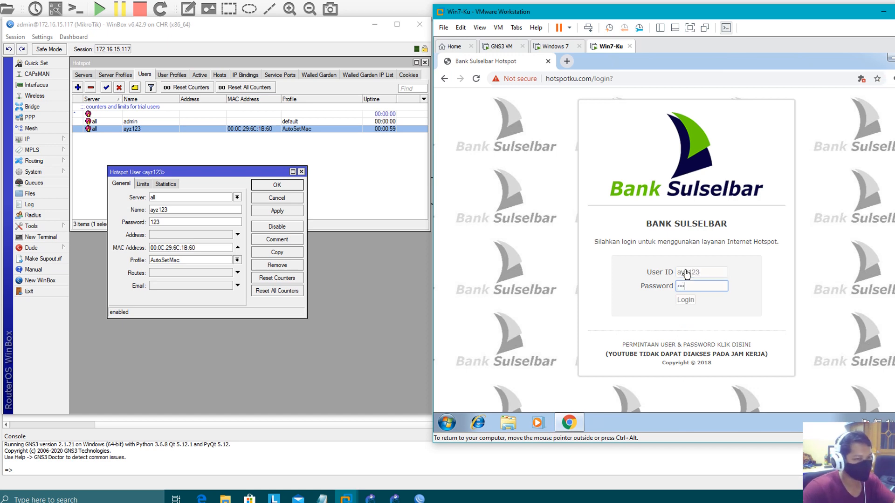
left_click(680, 301)
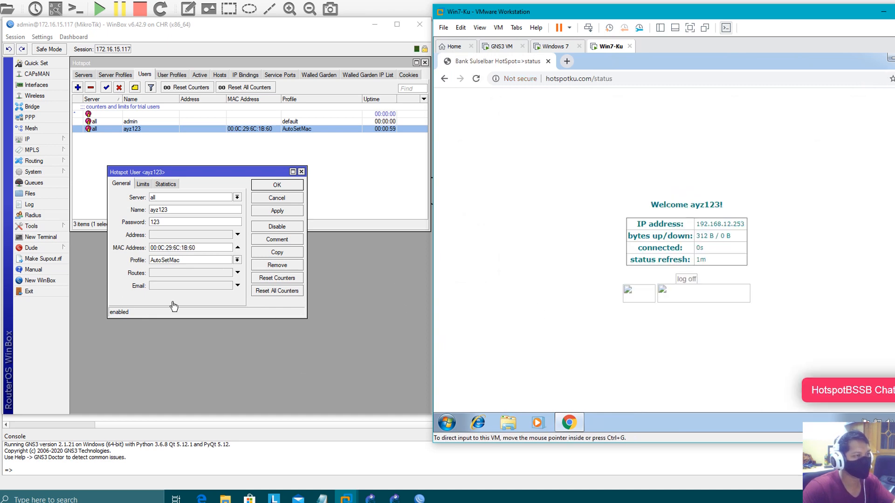
Check the new session under Hotspot Active, then log ayz123 off in the browser.
left_click(200, 75)
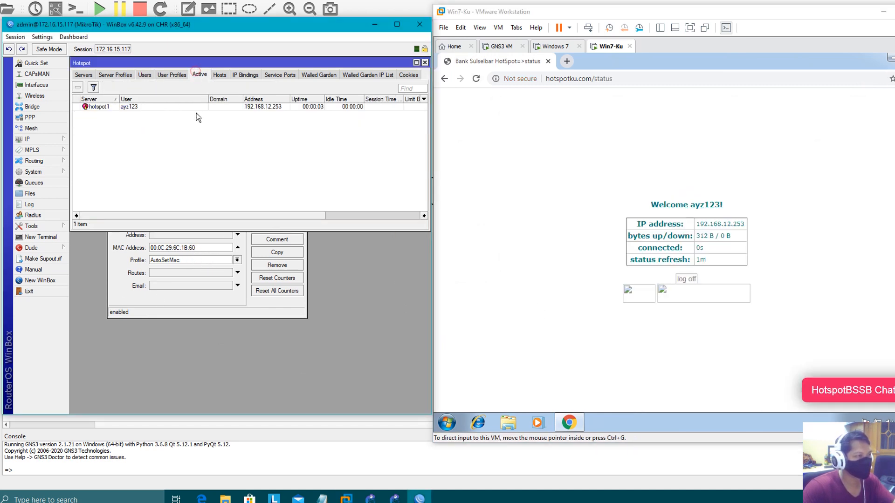
left_click(289, 110)
left_click(244, 304)
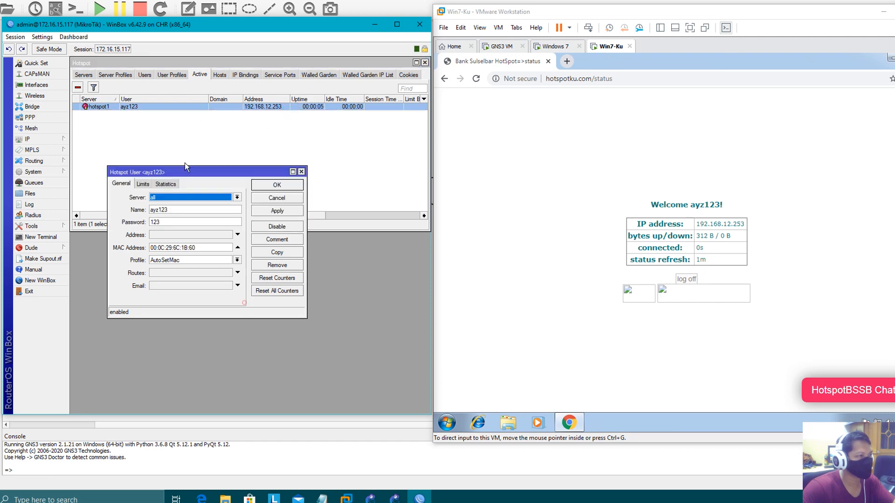
left_click(149, 75)
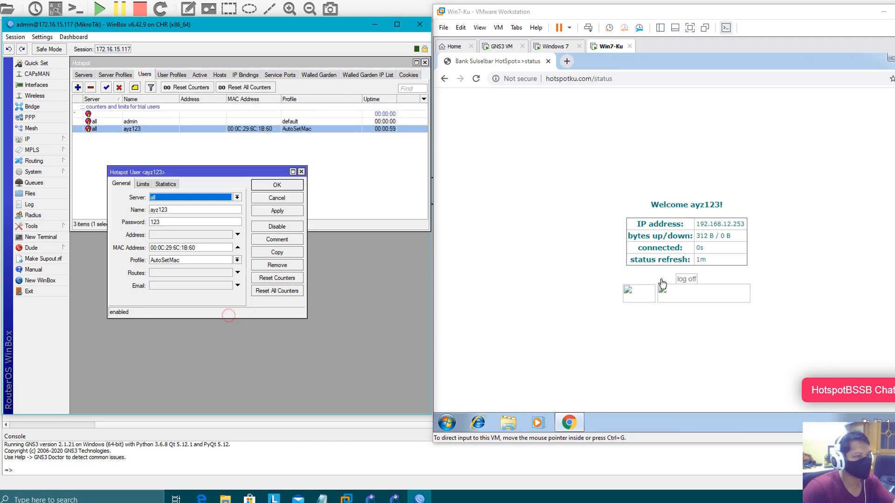
left_click(685, 280)
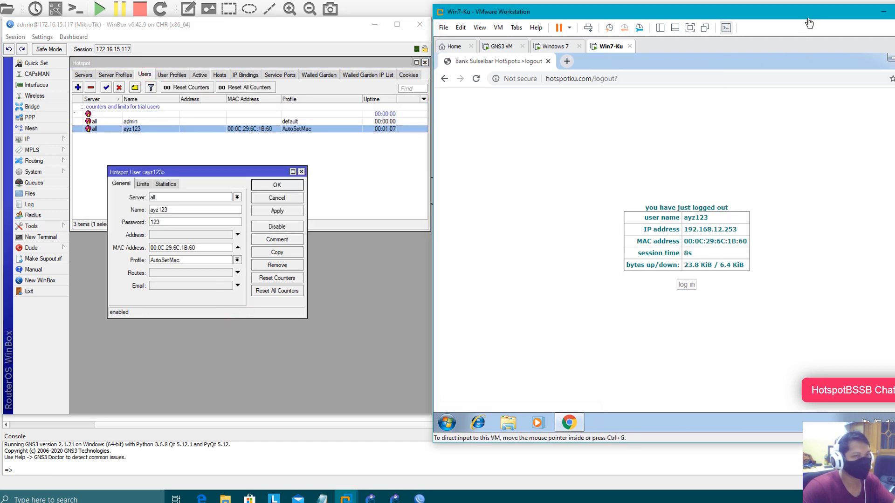
left_click_drag(811, 22, 728, 29)
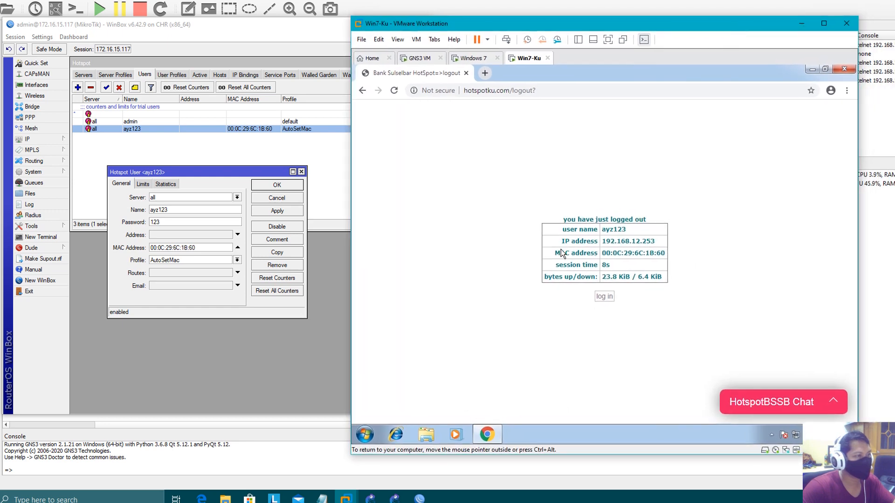
Highlight user ayz123's bound MAC 00:0C:29:6C:1B:60 while arranging the virtual machines window beside WinBox.
left_click_drag(219, 246, 86, 256)
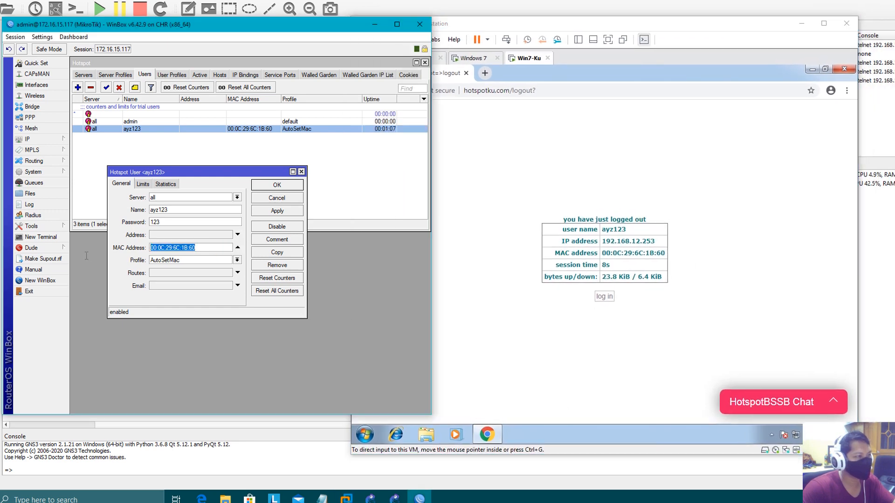
left_click(204, 249)
left_click_drag(205, 249, 111, 253)
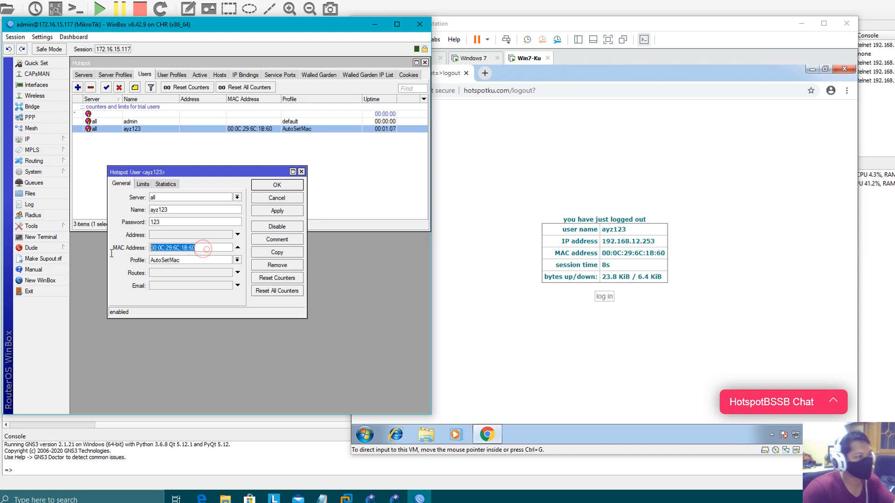
left_click(199, 249)
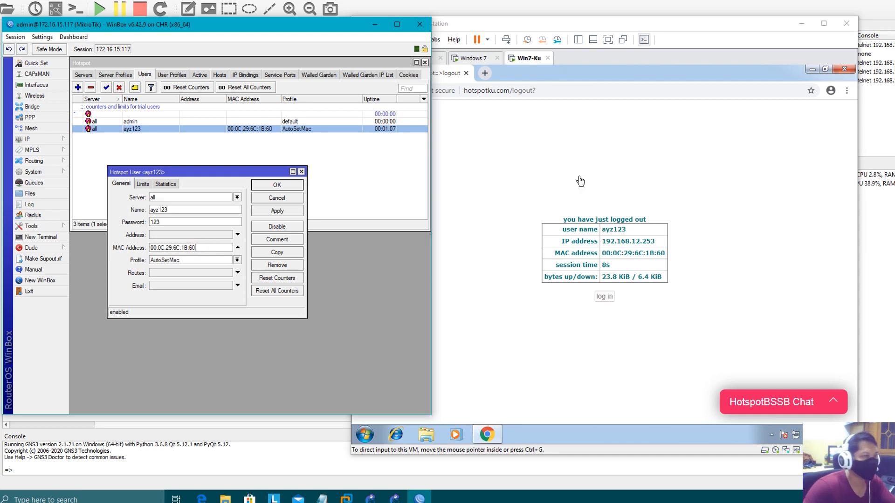
left_click(578, 160)
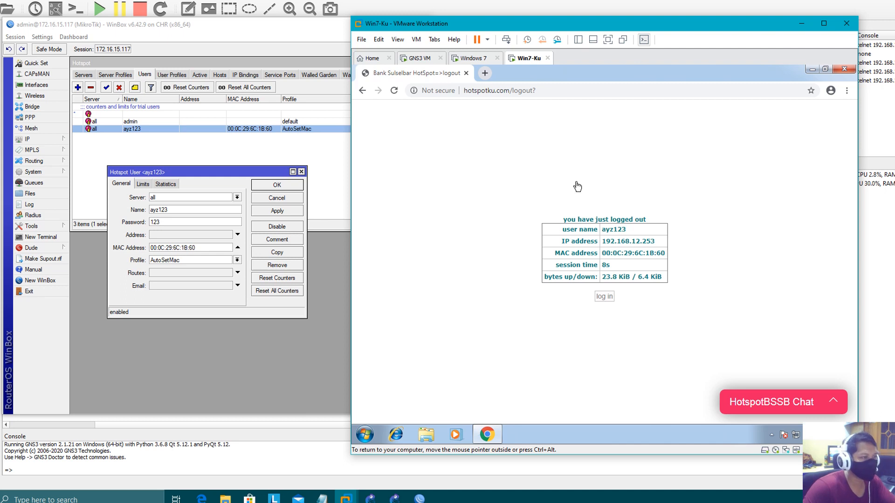
left_click_drag(204, 246, 136, 251)
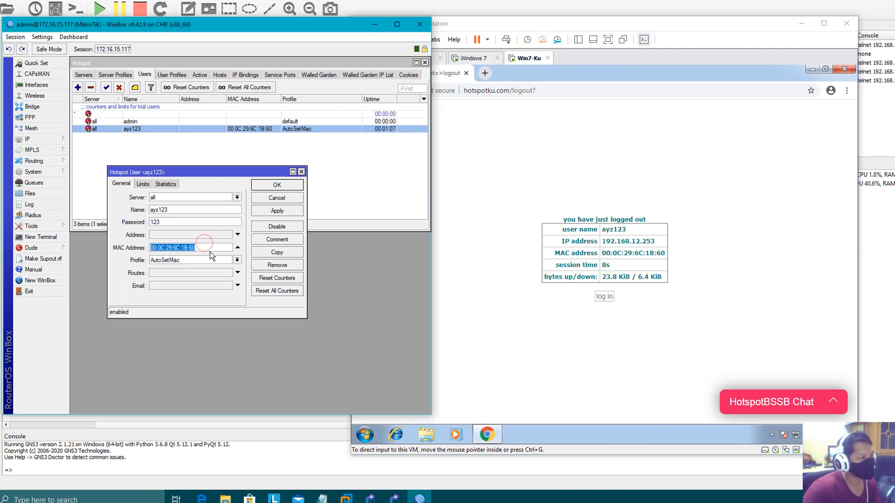
left_click(212, 245)
left_click(527, 171)
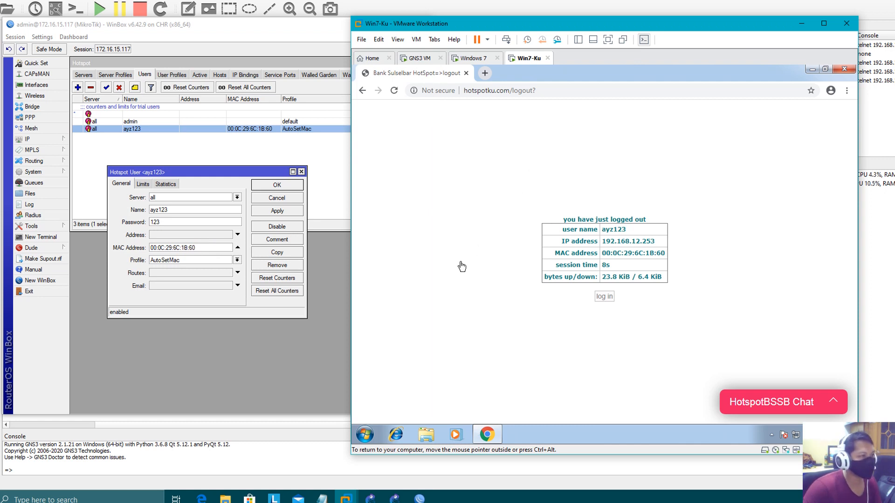
left_click_drag(472, 26, 518, 29)
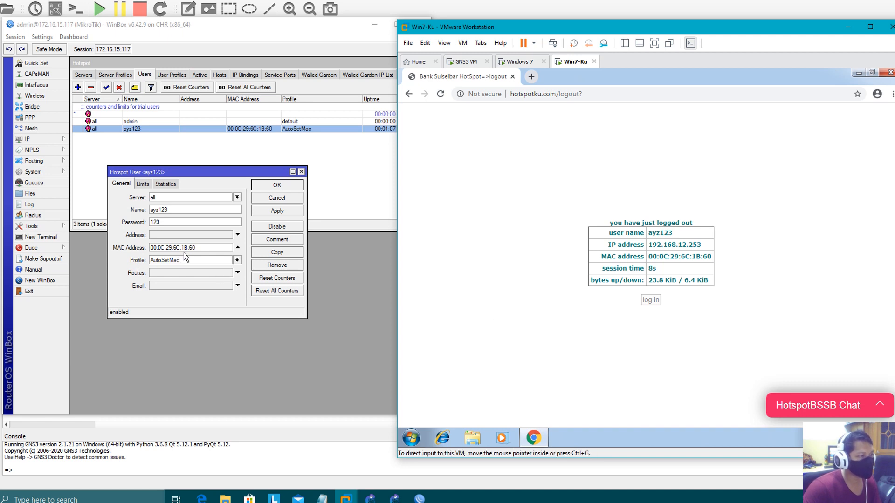
Compare the bound MAC with the Win7-Ku logout page and the Windows 7 client's refused login.
left_click(199, 249)
double_click(199, 248)
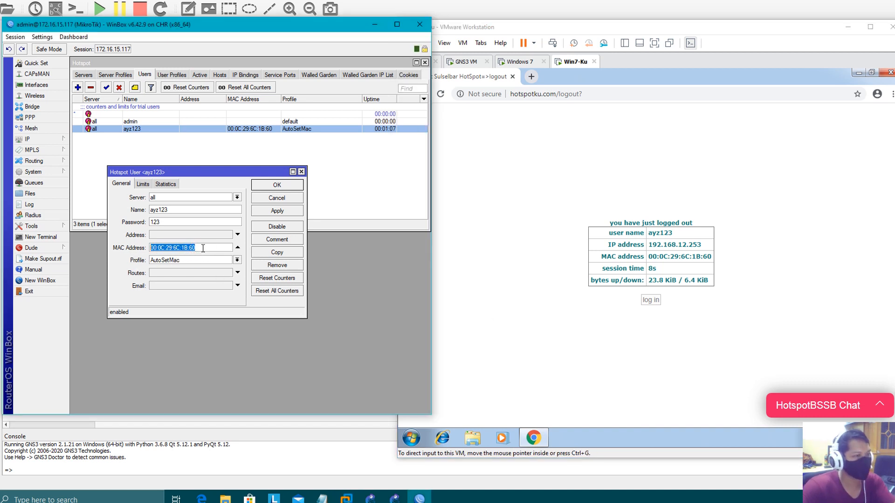
left_click(503, 222)
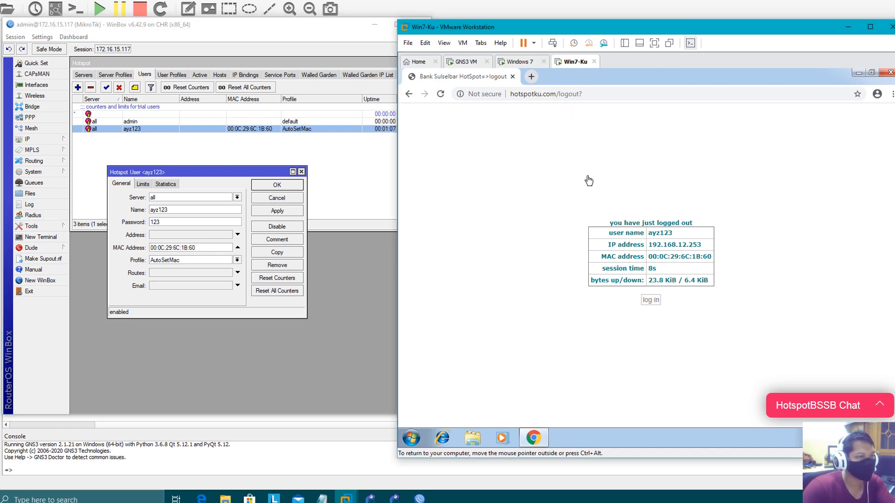
left_click(532, 61)
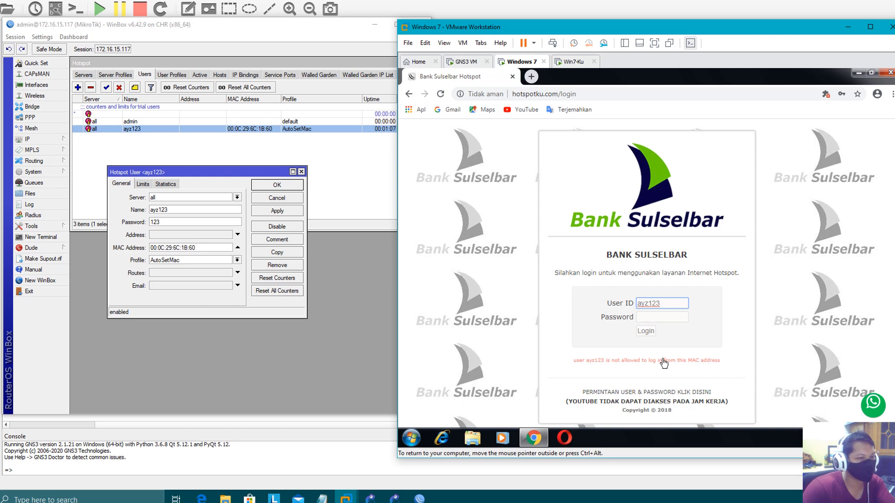
double_click(208, 250)
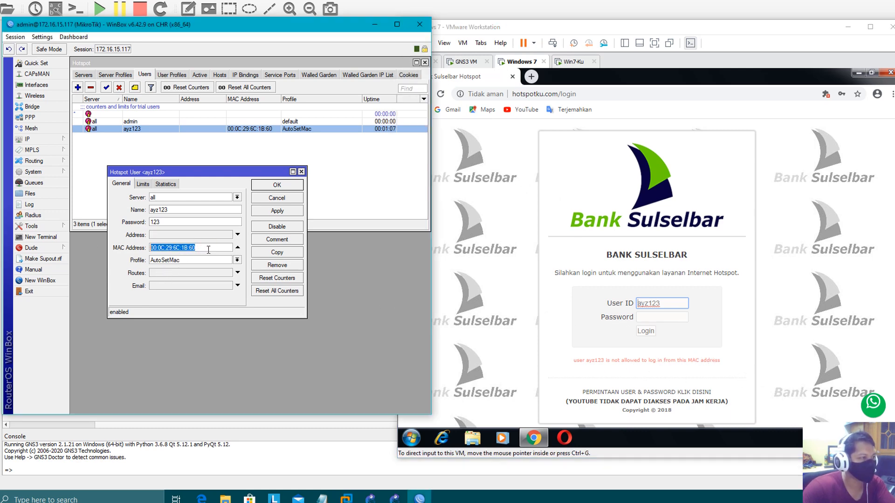
left_click(573, 61)
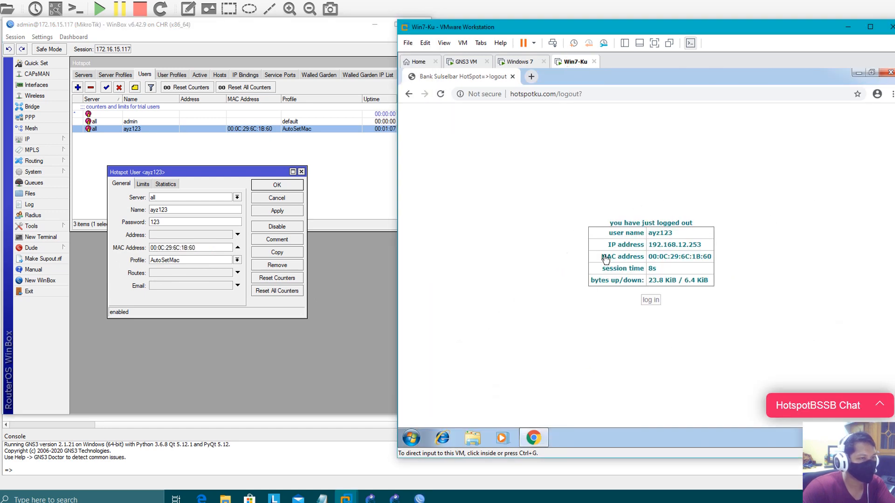
left_click(525, 61)
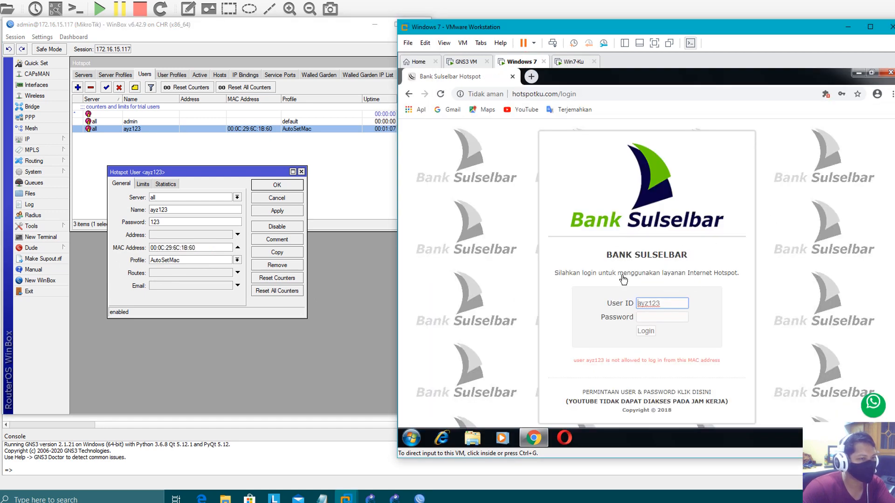
left_click_drag(203, 247, 146, 248)
Clear ayz123's MAC Address field, apply and save, then reopen the user.
key("BackSpace")
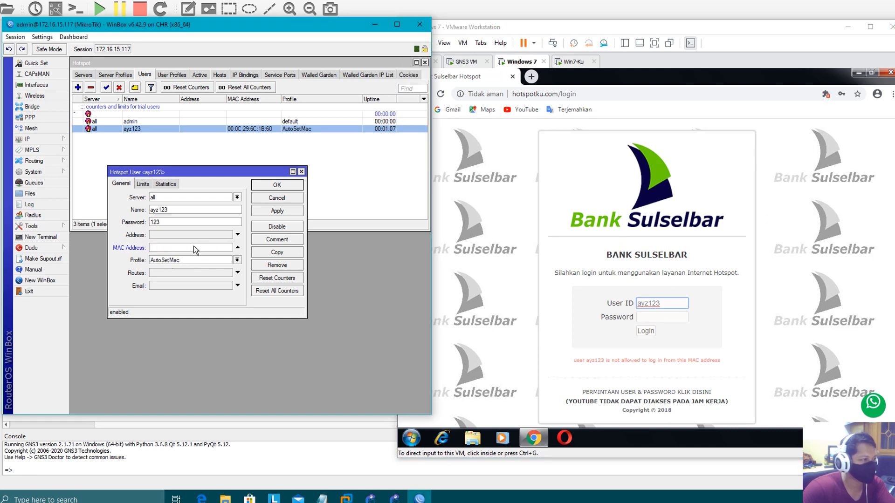
left_click(277, 211)
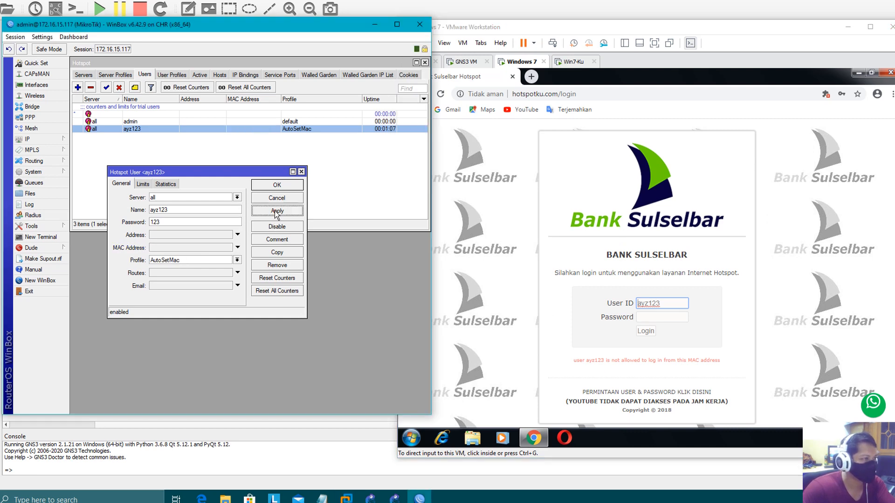
left_click(276, 185)
double_click(238, 130)
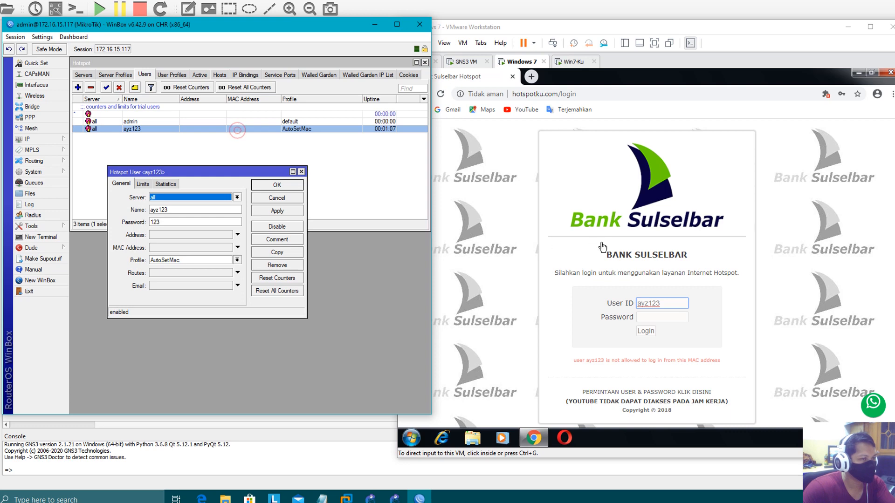
Log in from the Windows 7 client's hotspot page with the user's password.
left_click(664, 319)
type("12")
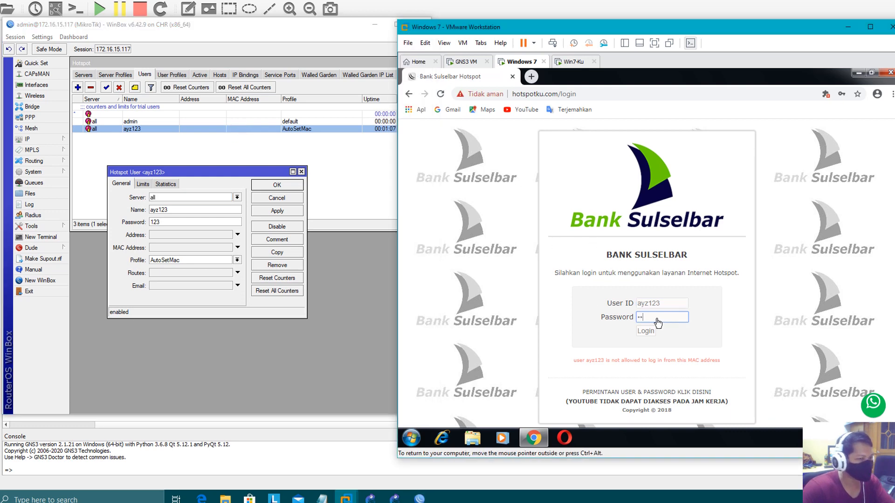
type("3")
left_click(646, 332)
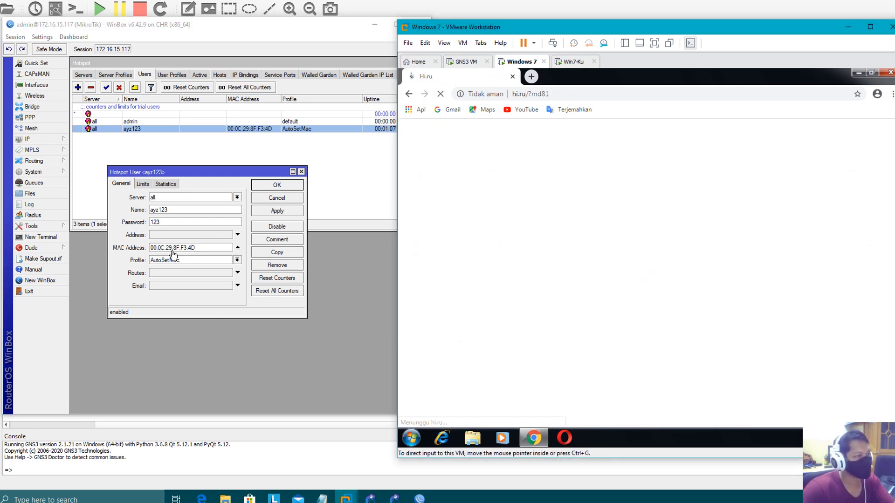
Confirm ayz123 is now bound to 00:0C:29:8F:F3:4D and the Windows 7 browser loaded hi.ru.
left_click_drag(204, 249, 149, 249)
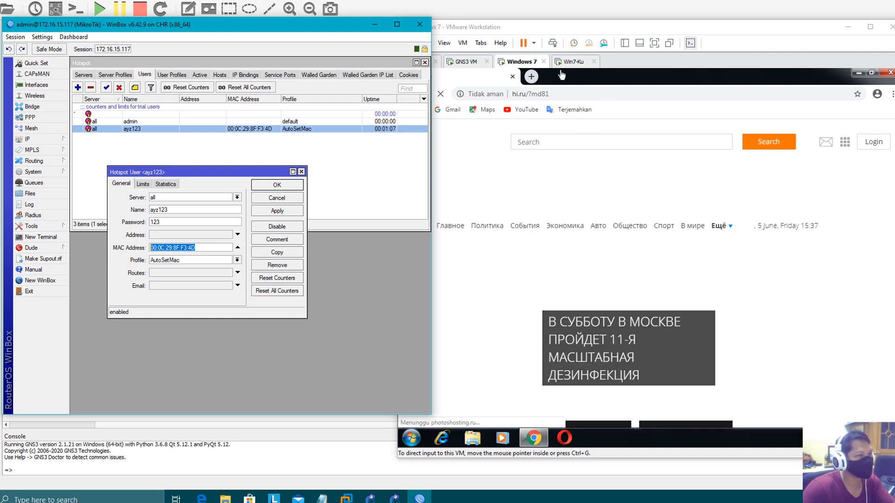
left_click(529, 63)
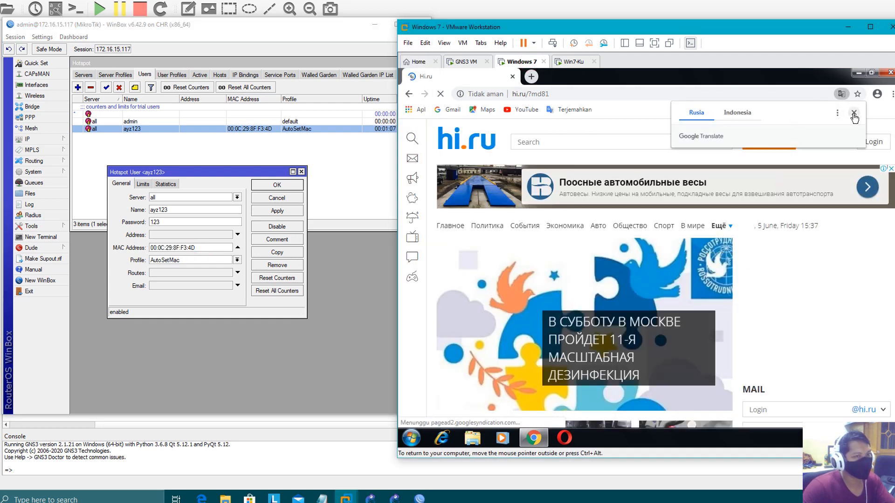
left_click(854, 112)
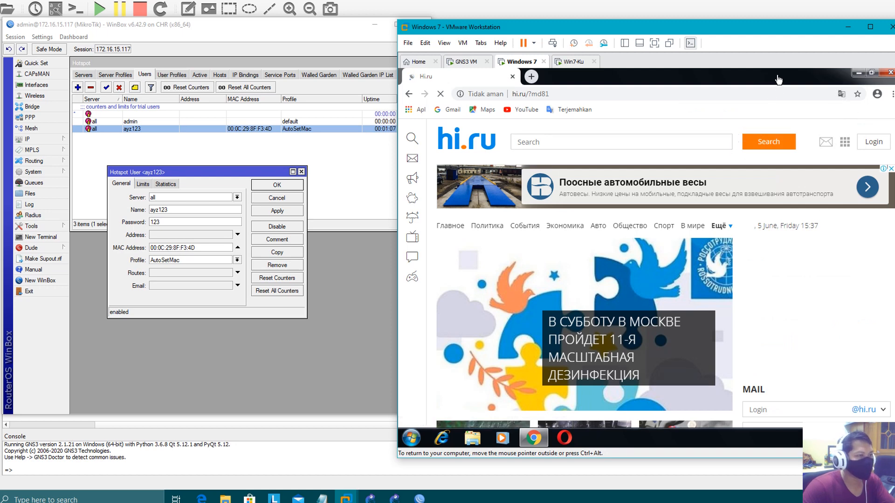
left_click_drag(202, 247, 150, 250)
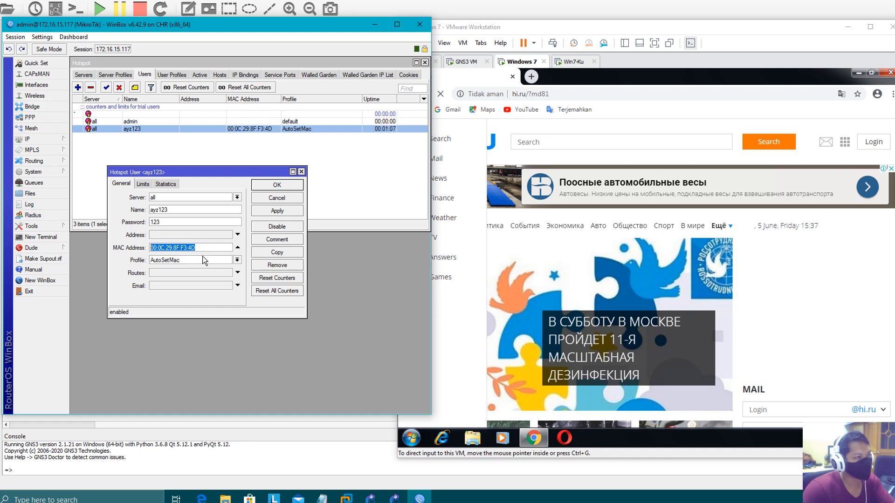
left_click(202, 248)
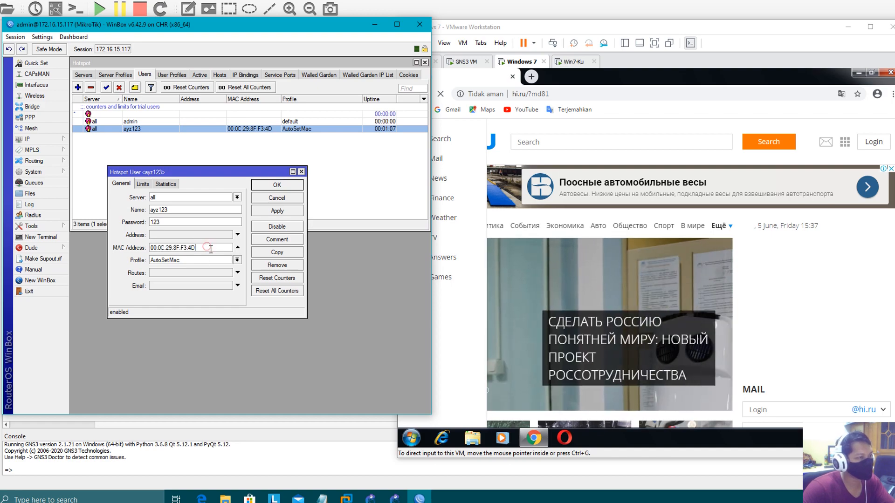
left_click(670, 110)
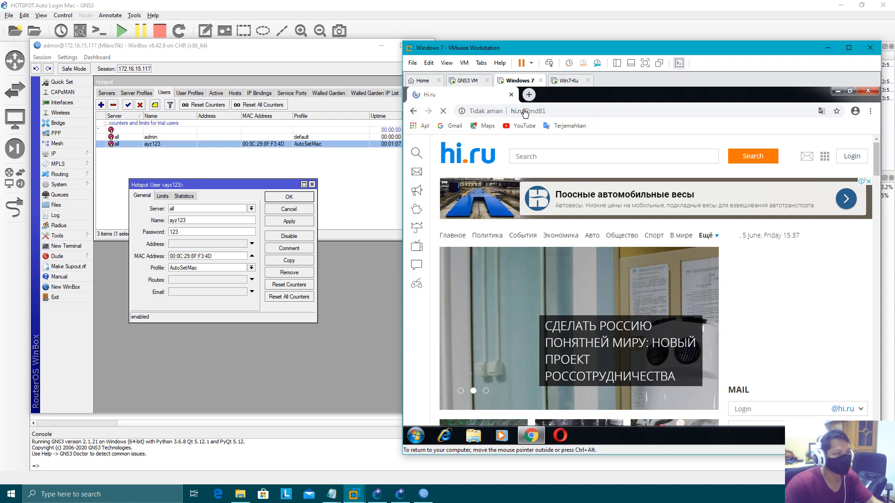
Minimize VMware Workstation, GNS3 and the Notepad script notes to reveal the desktop.
left_click(828, 47)
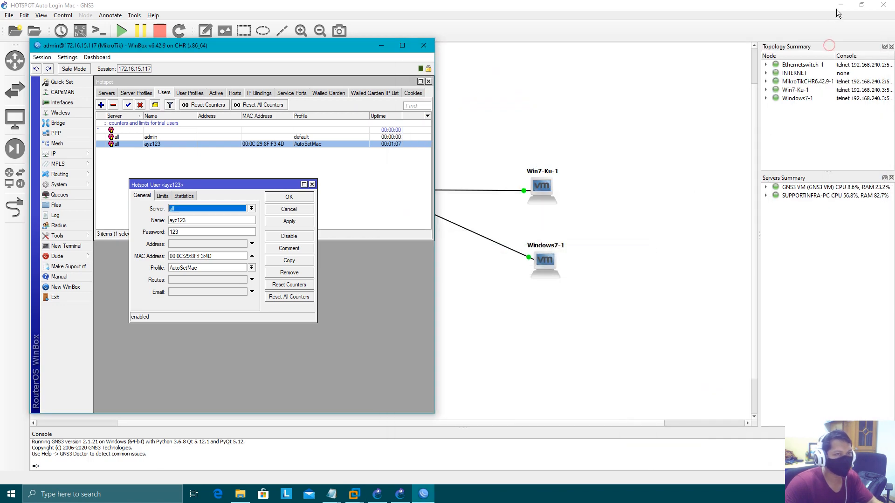
left_click(840, 5)
left_click(679, 125)
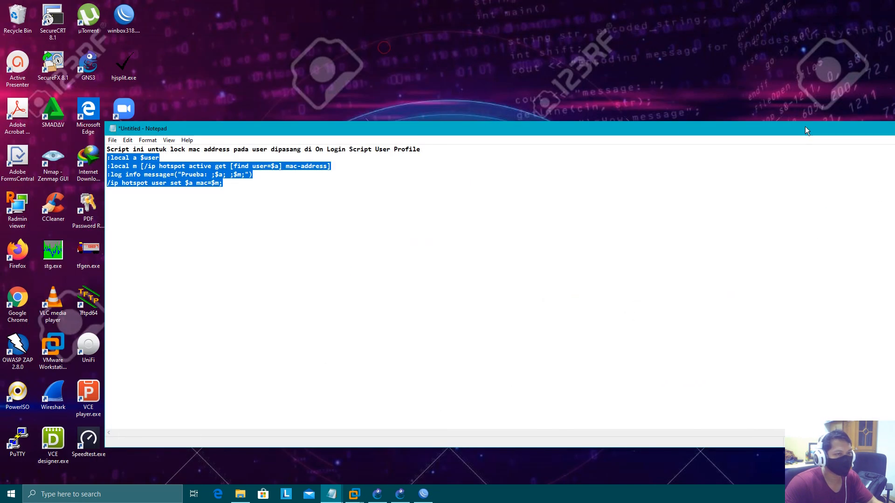
left_click_drag(807, 131, 603, 172)
left_click(732, 170)
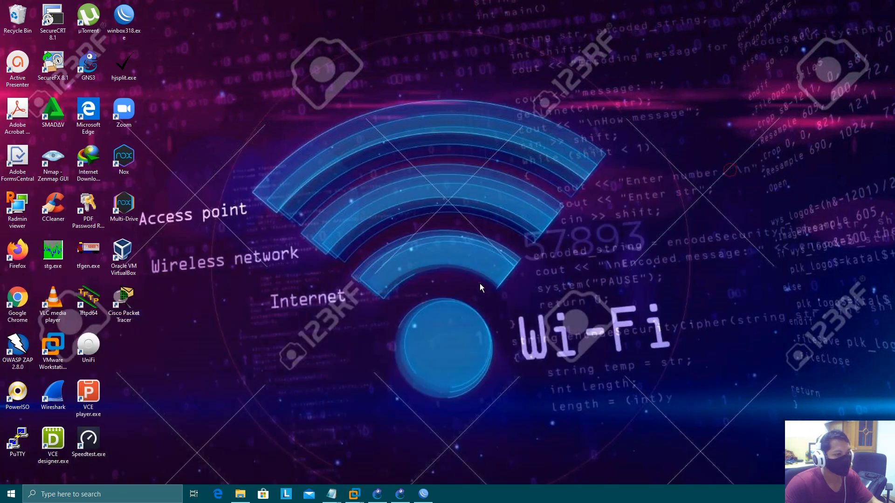